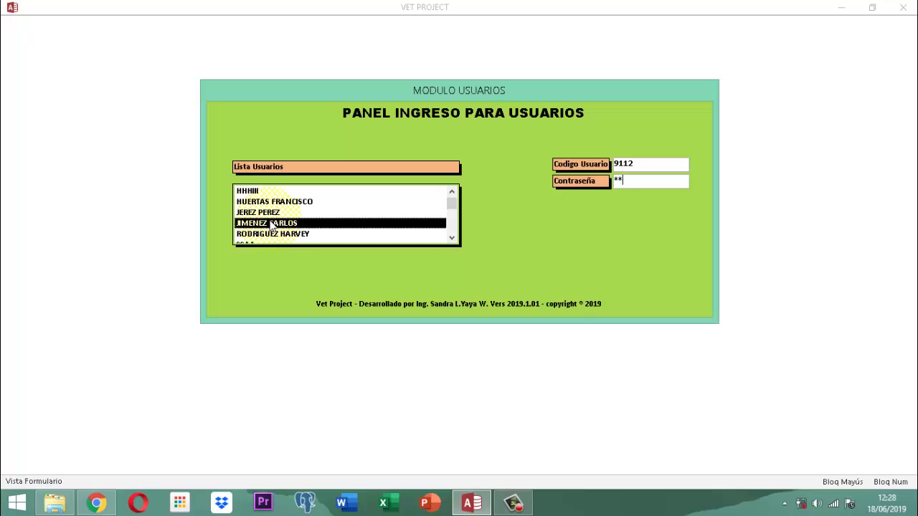
Log in with the user's password and open the DAR BAJA A form for pet histories in the MASCOTAS module
{"action": "key", "text": "Return"}
{"action": "key", "text": "Return"}
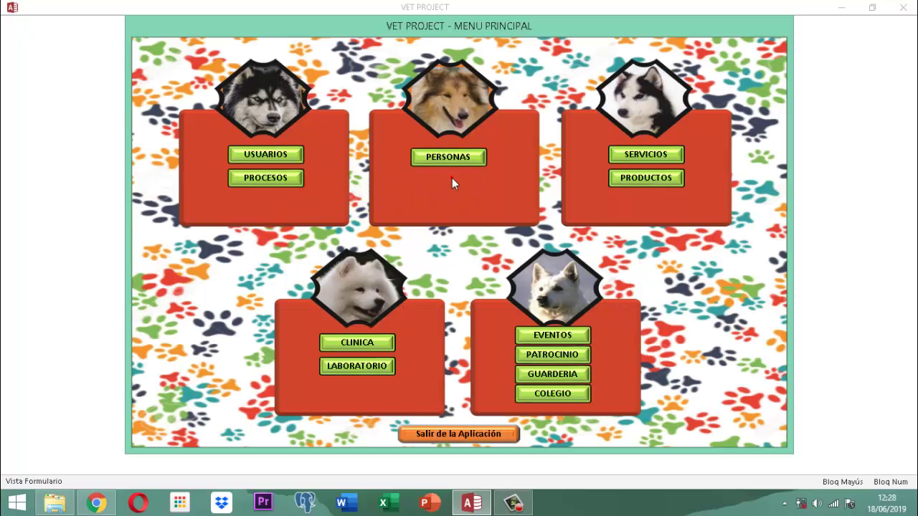
{"action": "left_click", "coordinate": [453, 179]}
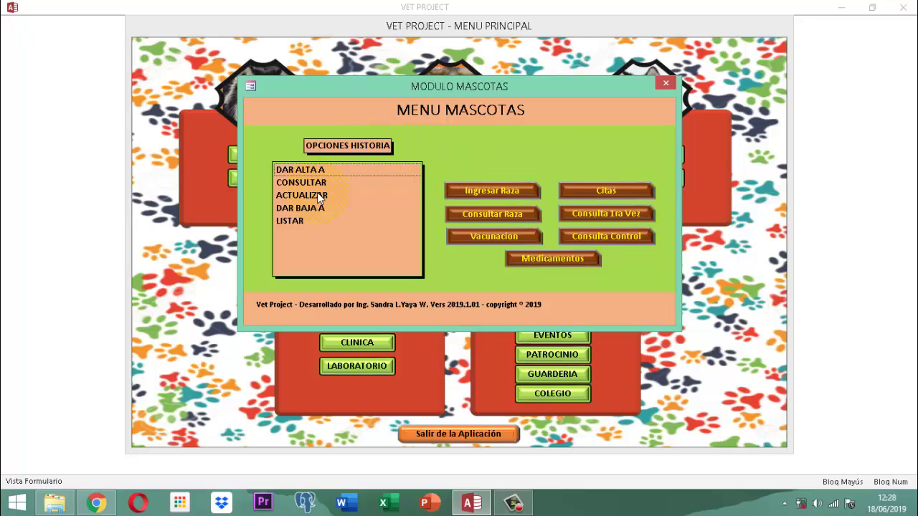
{"action": "double_click", "coordinate": [300, 208]}
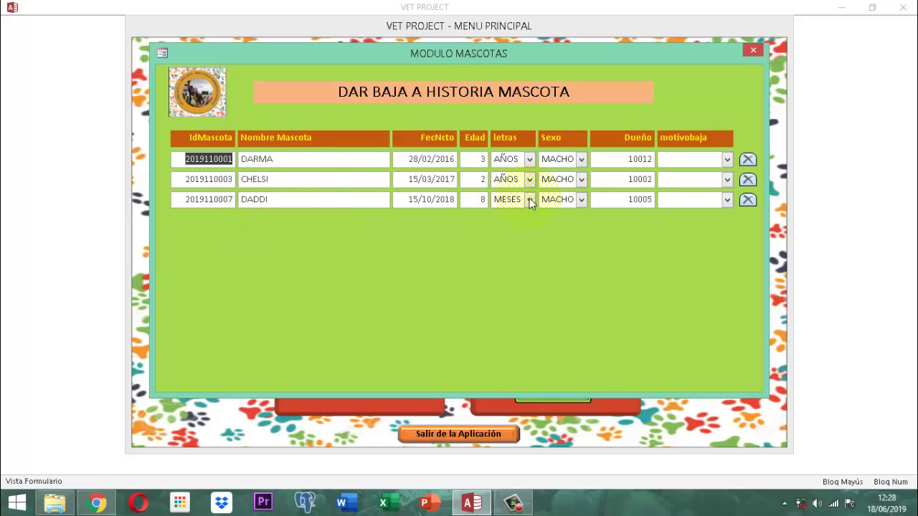
Deregister the pet DADDI with CANCELACION SERVICIO as the reason and acknowledge the notices
{"action": "left_click", "coordinate": [728, 200]}
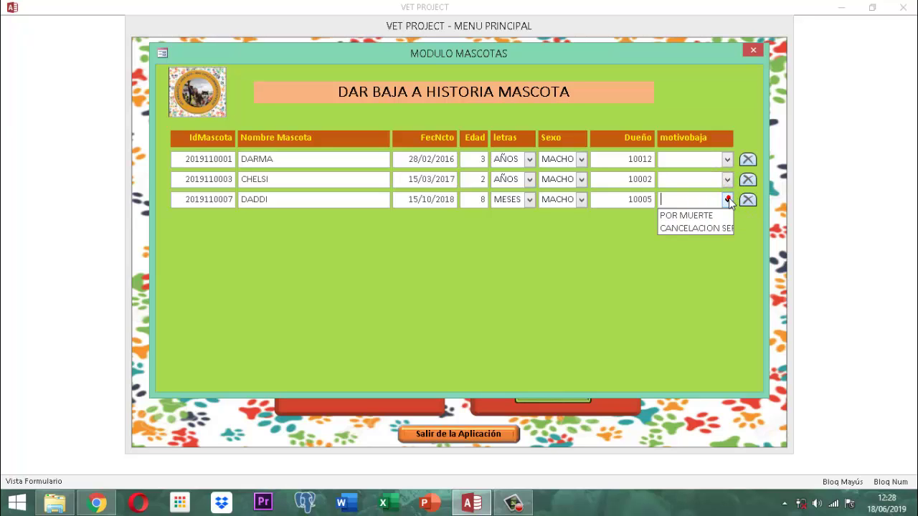
{"action": "left_click", "coordinate": [705, 227]}
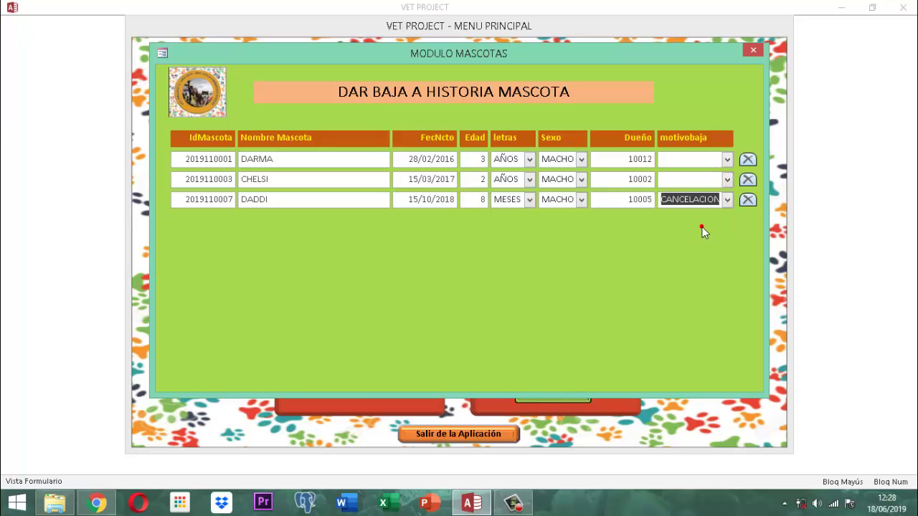
{"action": "left_click", "coordinate": [747, 200]}
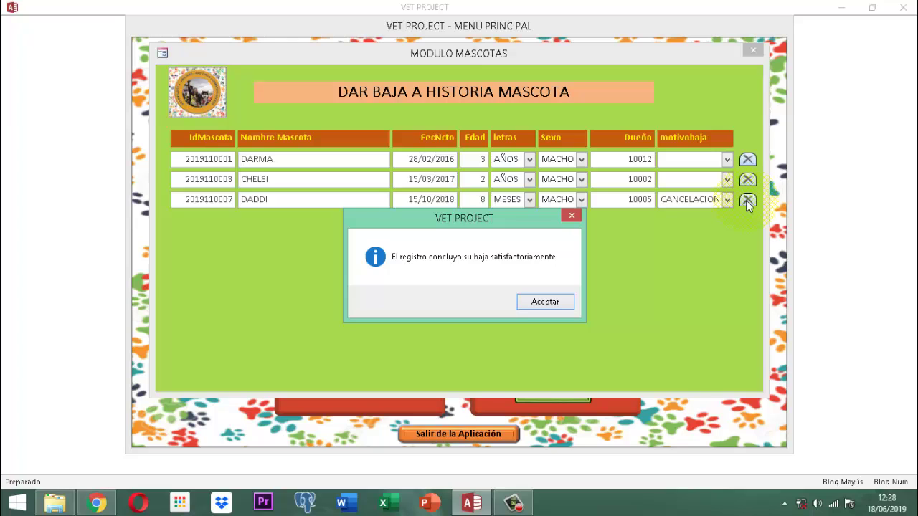
{"action": "left_click", "coordinate": [550, 304]}
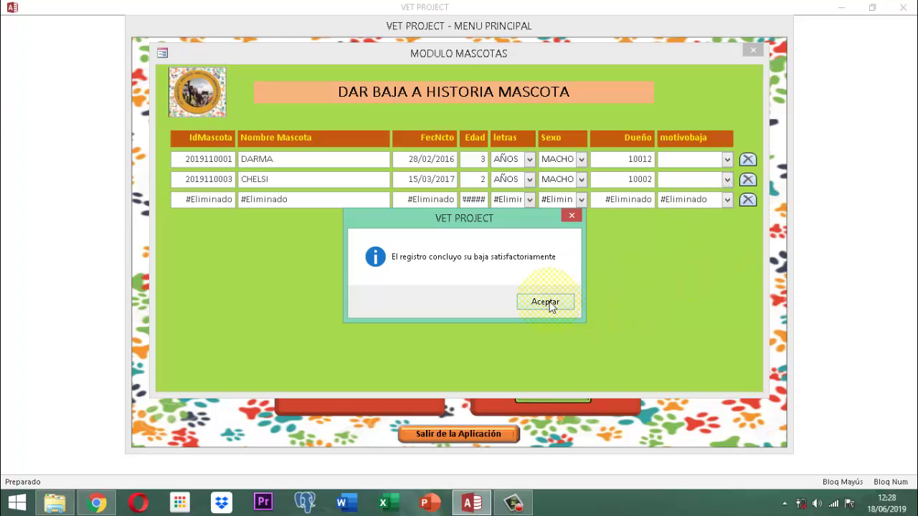
{"action": "left_click", "coordinate": [551, 304]}
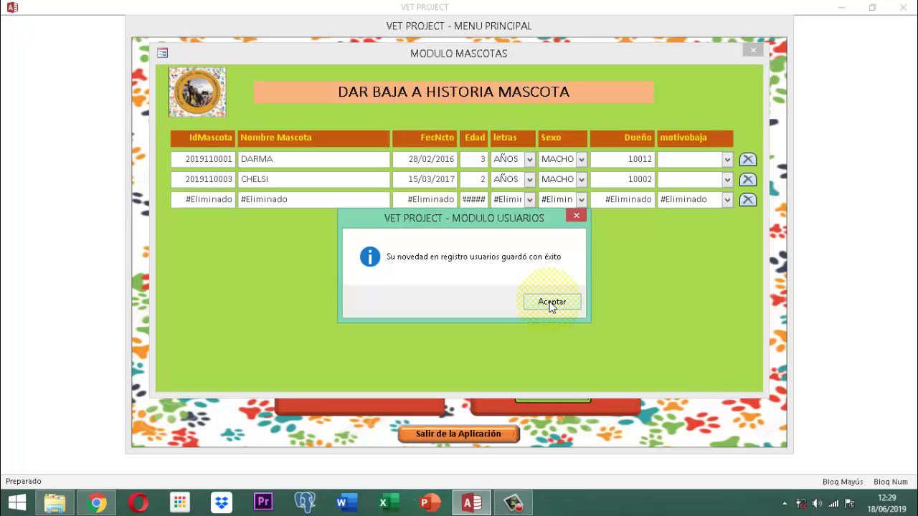
{"action": "left_click", "coordinate": [550, 304]}
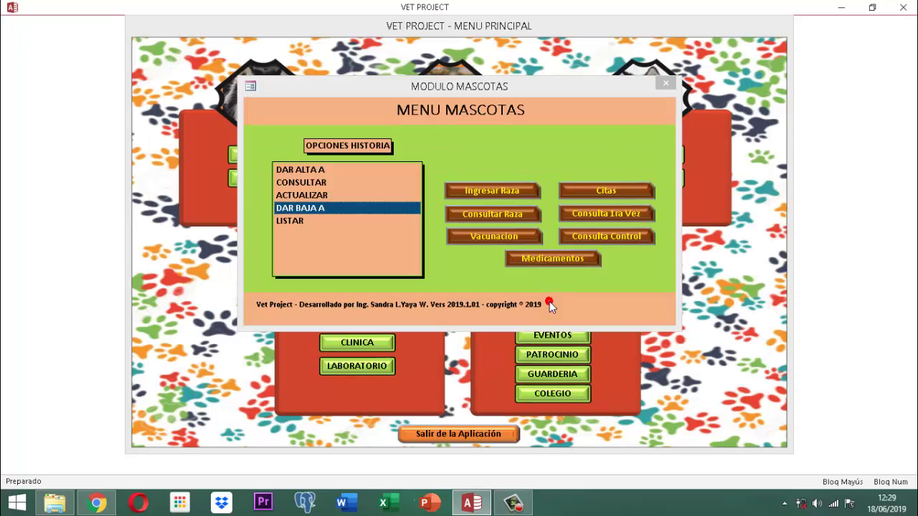
{"action": "left_click", "coordinate": [549, 301]}
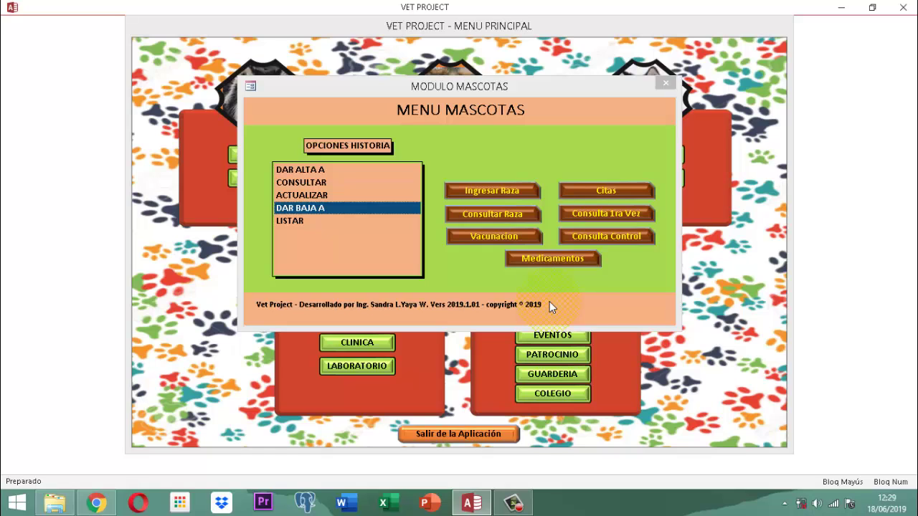
Check the pet ID list in the ACTUALIZAR history form, closing the form and the pets menu
{"action": "double_click", "coordinate": [306, 192]}
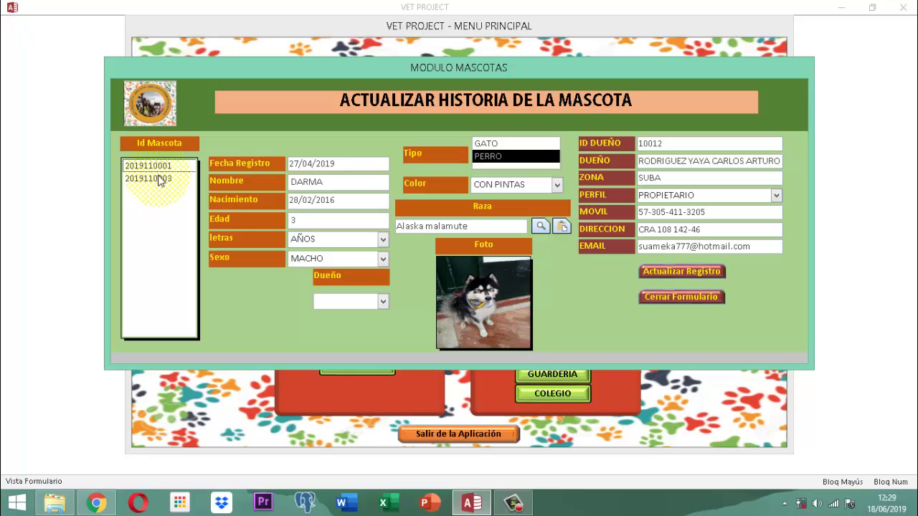
{"action": "left_click", "coordinate": [674, 296]}
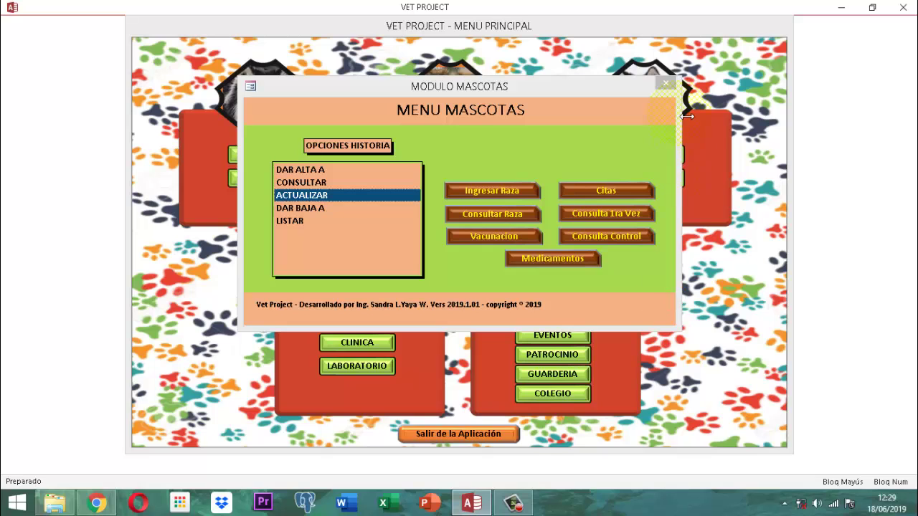
{"action": "left_click", "coordinate": [666, 84]}
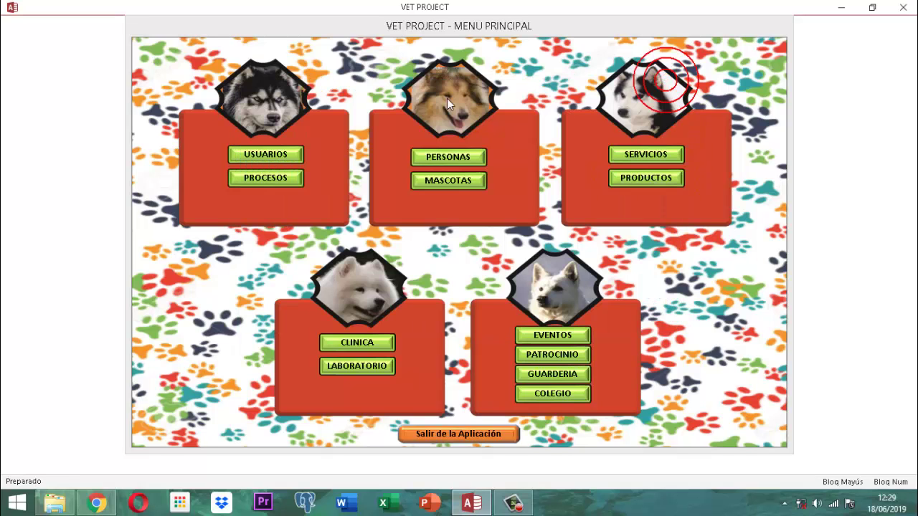
Consult the logged-in user's task list in the USUARIOS module, examine the CANCELACION SERVICIO entry, and close the module
{"action": "left_click", "coordinate": [274, 150]}
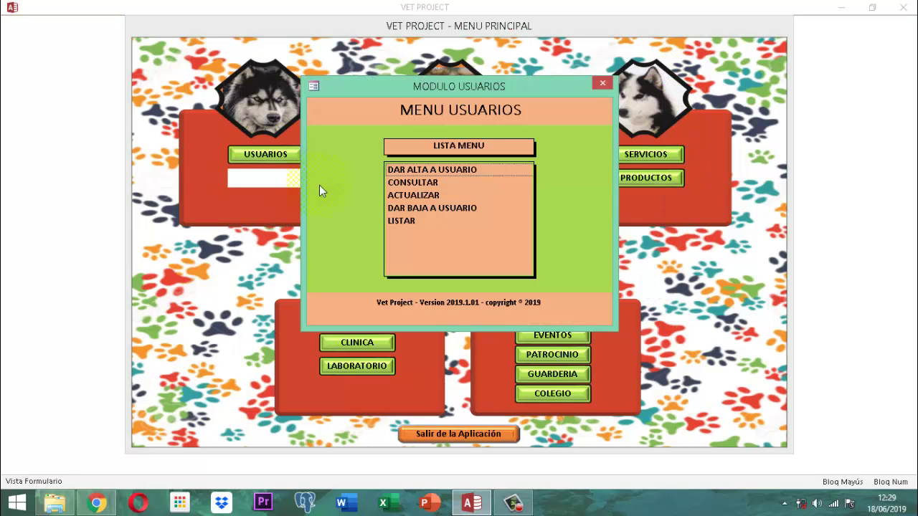
{"action": "left_click", "coordinate": [403, 182]}
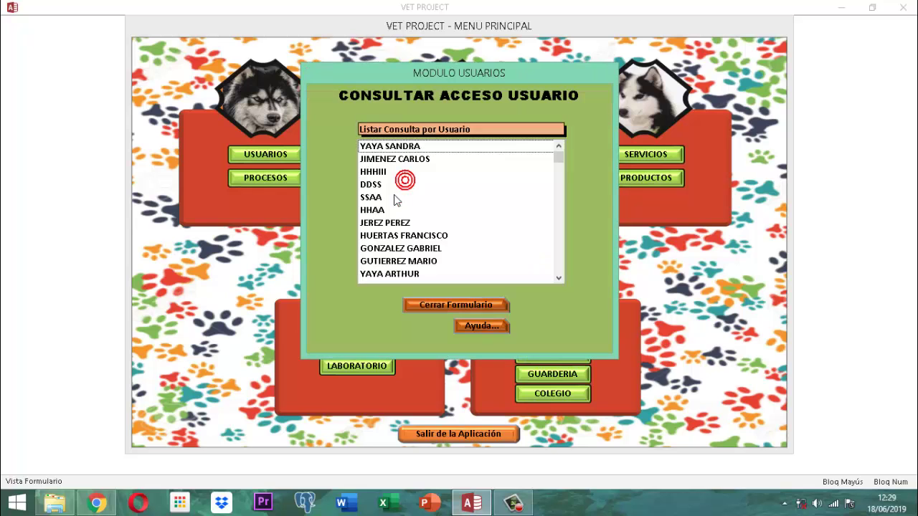
{"action": "double_click", "coordinate": [401, 159]}
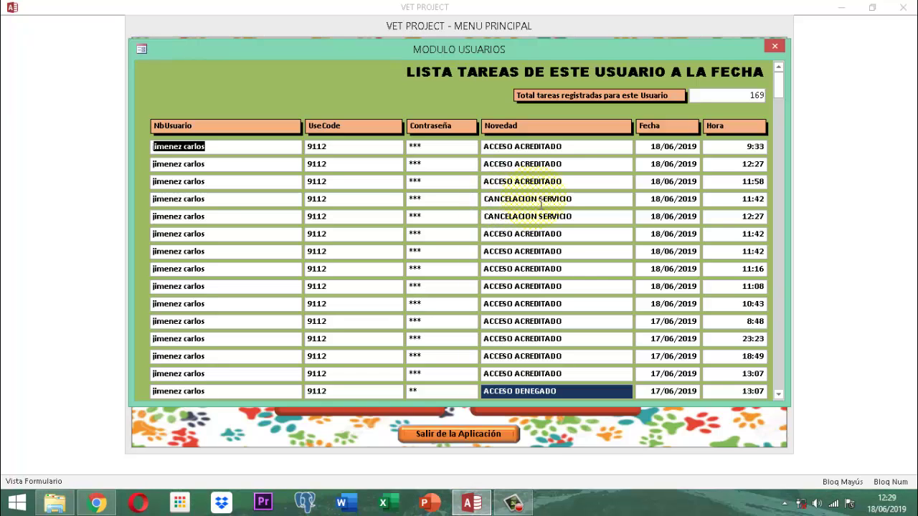
{"action": "left_click", "coordinate": [724, 218]}
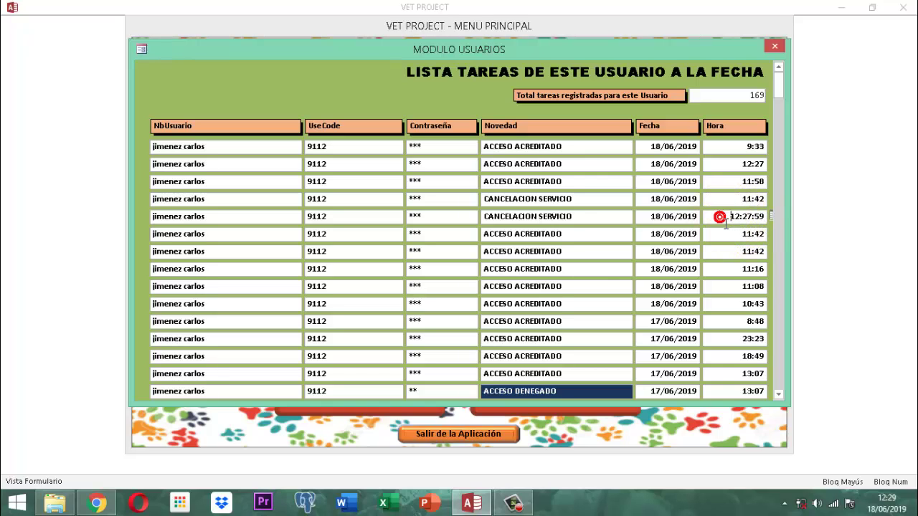
{"action": "left_click", "coordinate": [596, 219]}
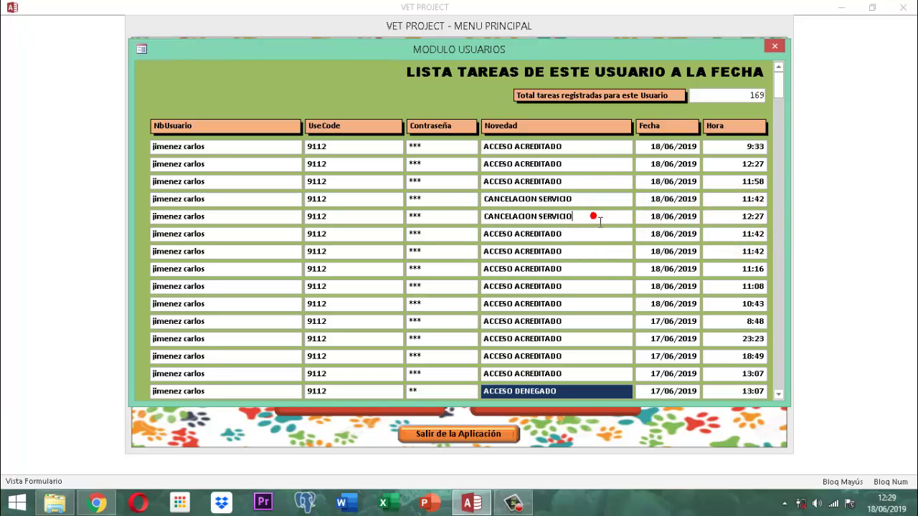
{"action": "left_click", "coordinate": [596, 218]}
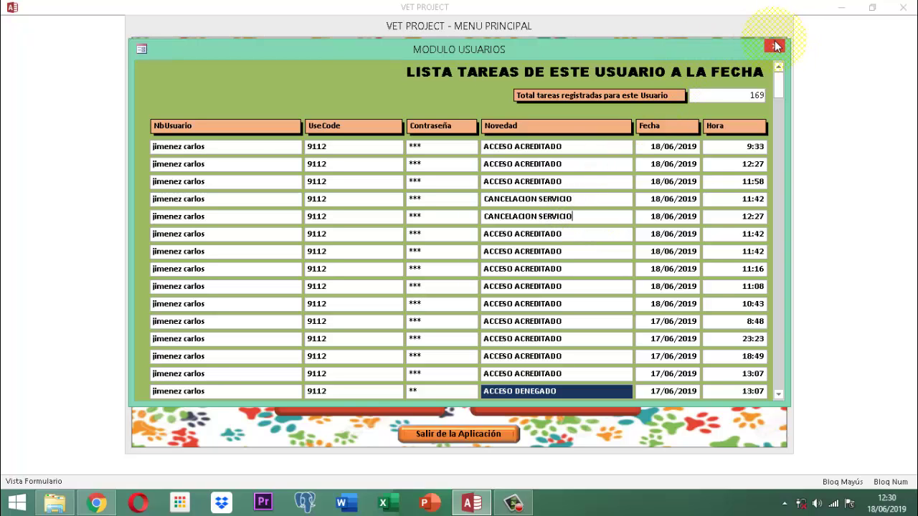
{"action": "left_click", "coordinate": [775, 48]}
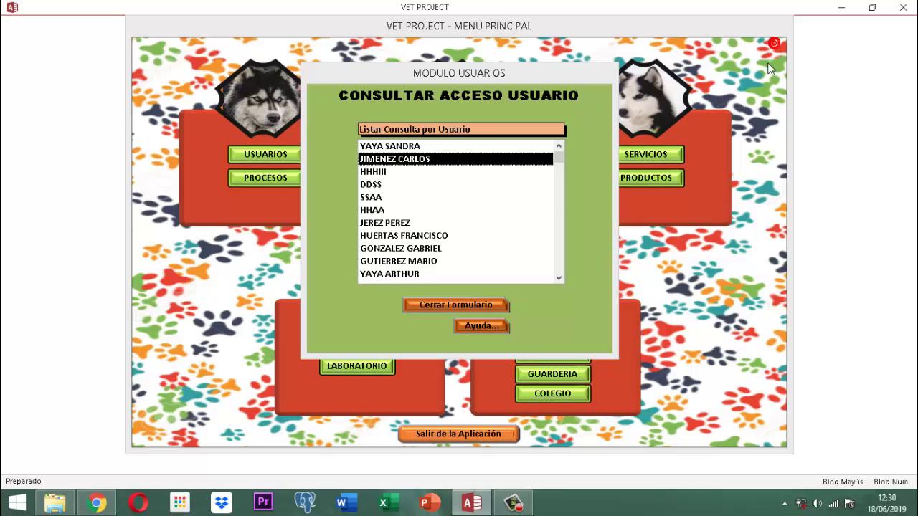
{"action": "left_click", "coordinate": [474, 304]}
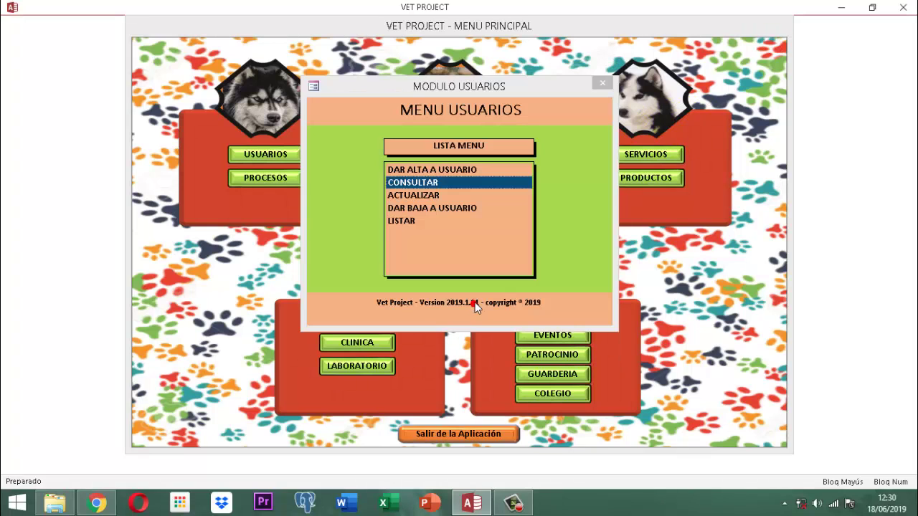
{"action": "left_click", "coordinate": [602, 83]}
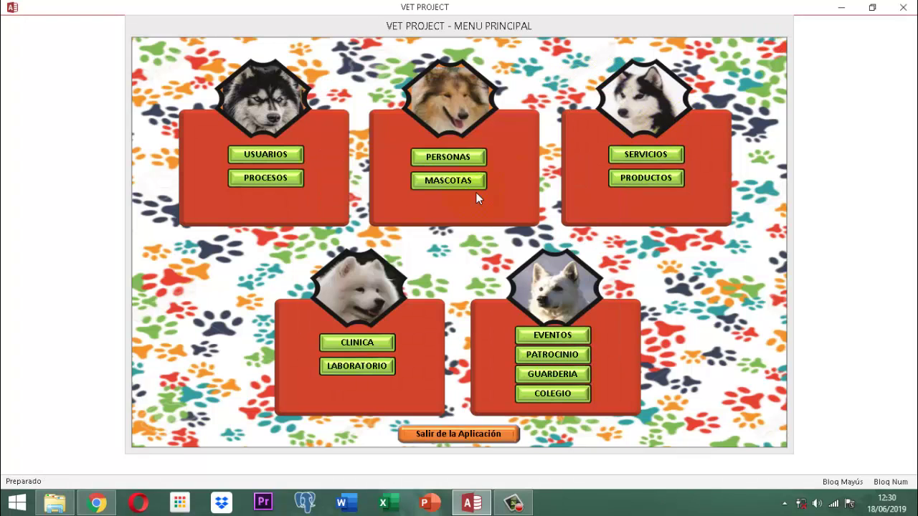
Activate the ribbon options from PROCESOS with the module password, and close the process module and main menu
{"action": "left_click", "coordinate": [264, 178]}
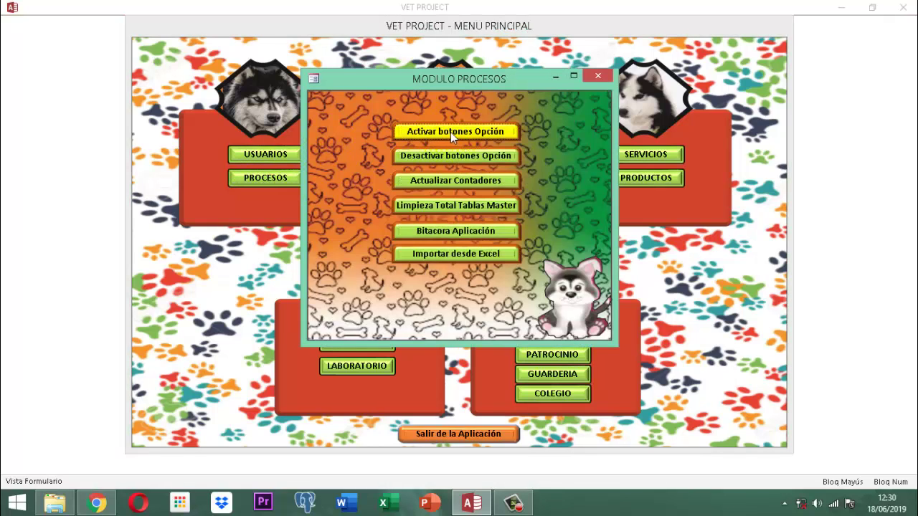
{"action": "left_click", "coordinate": [450, 132]}
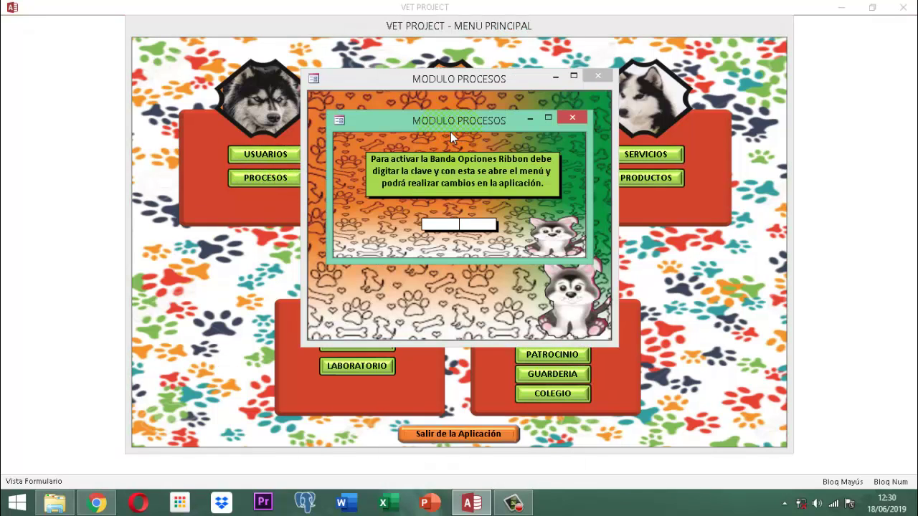
{"action": "type", "text": "*******"}
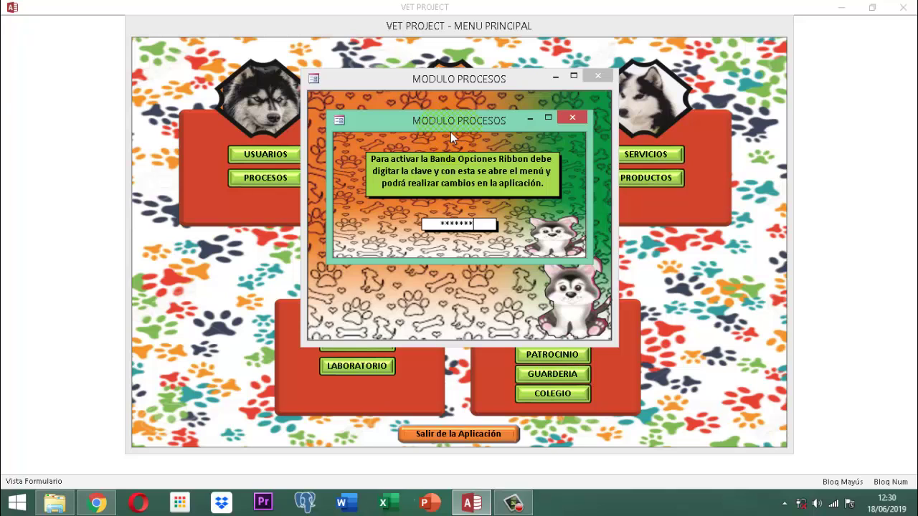
{"action": "key", "text": "Return"}
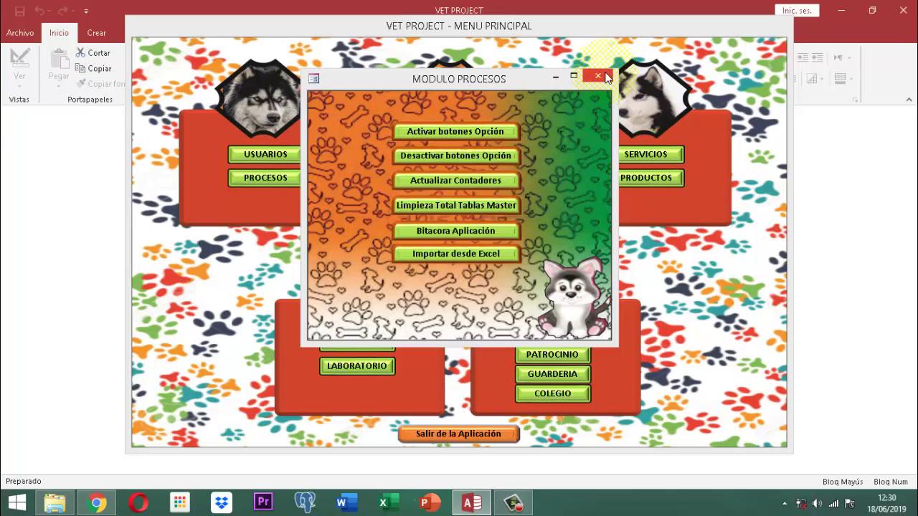
{"action": "left_click", "coordinate": [596, 75]}
{"action": "right_click", "coordinate": [580, 28]}
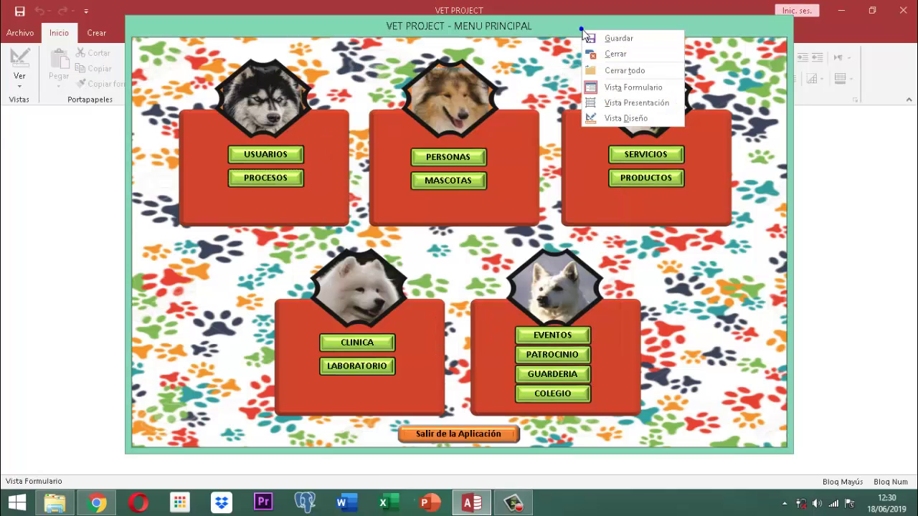
{"action": "left_click", "coordinate": [626, 53]}
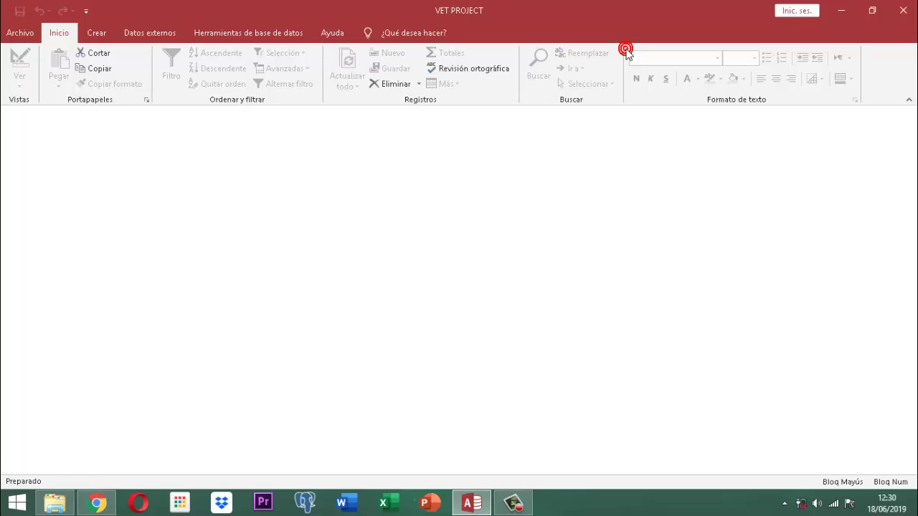
Filter the database objects by MASCOTA and bring the matching tables into view
{"action": "left_click", "coordinate": [52, 135]}
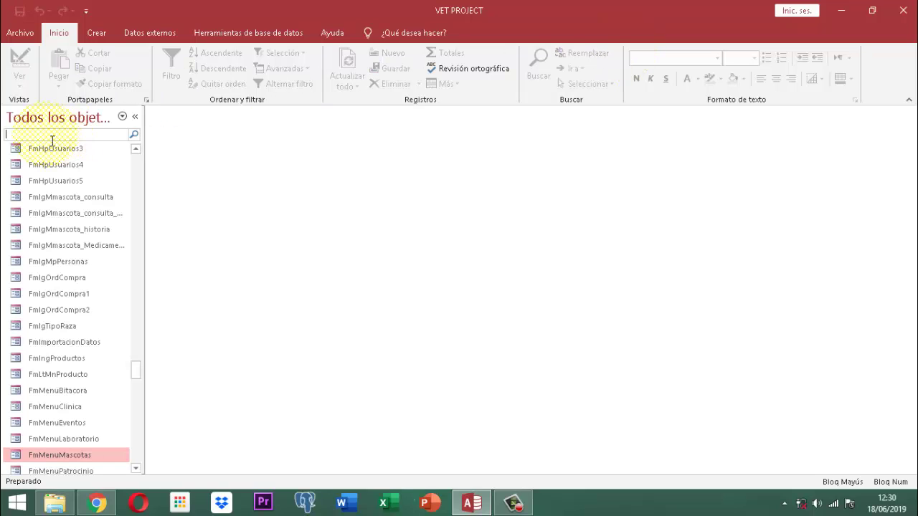
{"action": "type", "text": "MASCOTA"}
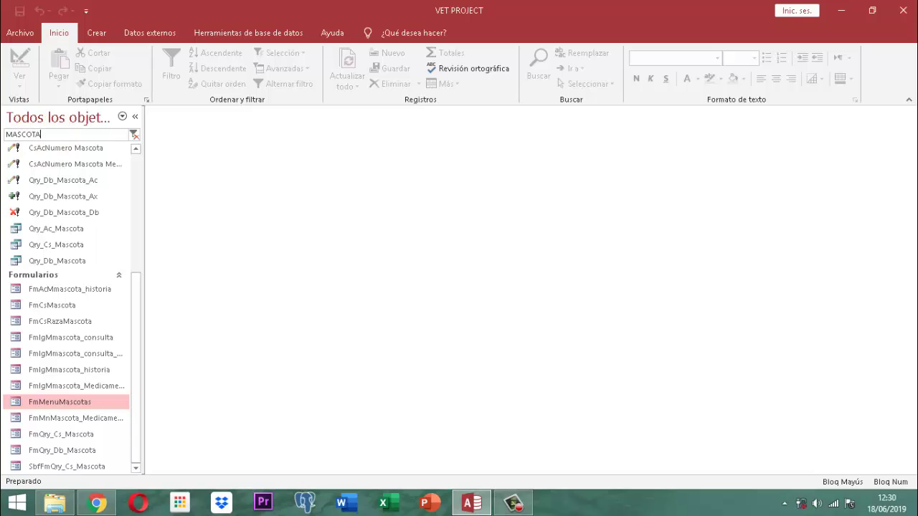
{"action": "scroll", "coordinate": [99, 280], "scroll_direction": "up", "scroll_amount": 4}
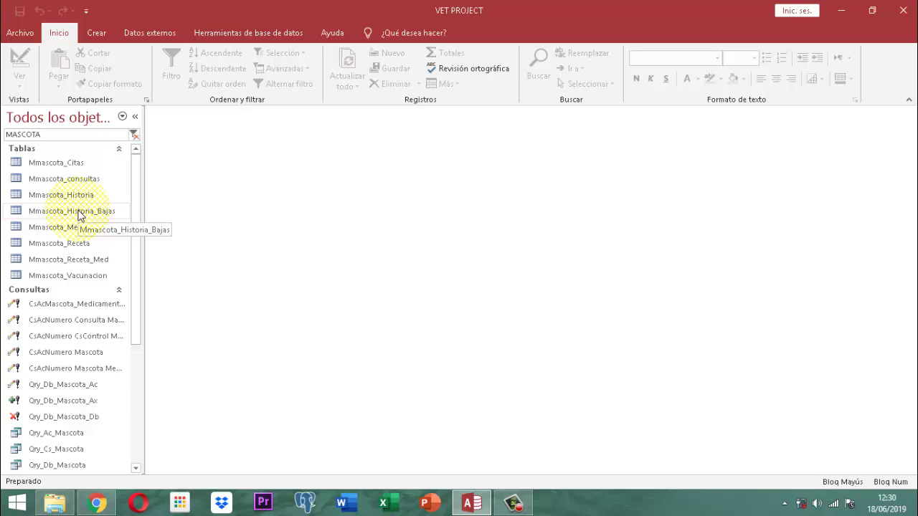
Examine the deregistered pet records in the Mmascota_Historia_Bajas table and close it
{"action": "double_click", "coordinate": [79, 212]}
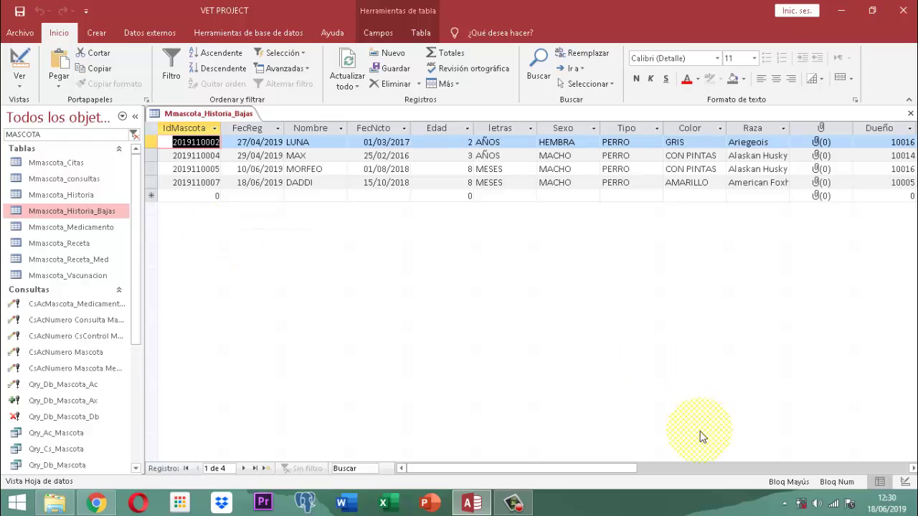
{"action": "left_click_drag", "start_coordinate": [568, 466], "coordinate": [380, 473]}
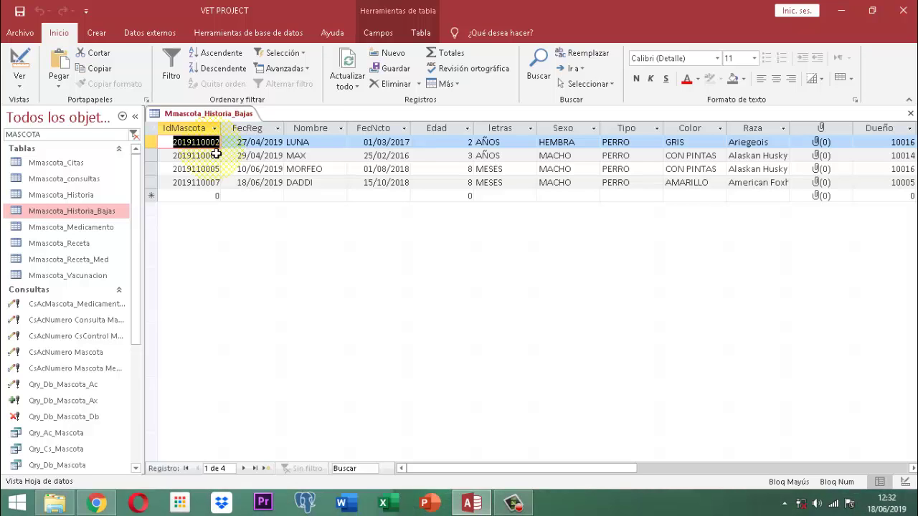
{"action": "right_click", "coordinate": [207, 118]}
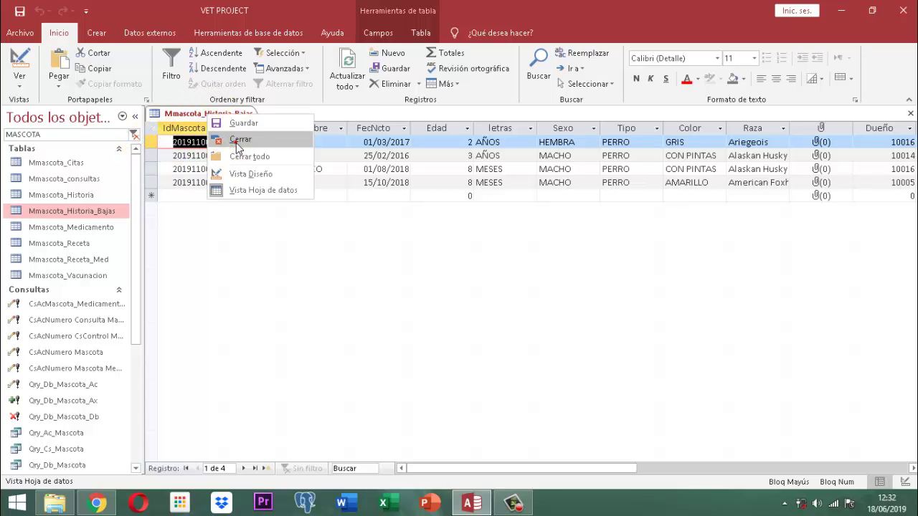
{"action": "left_click", "coordinate": [235, 143]}
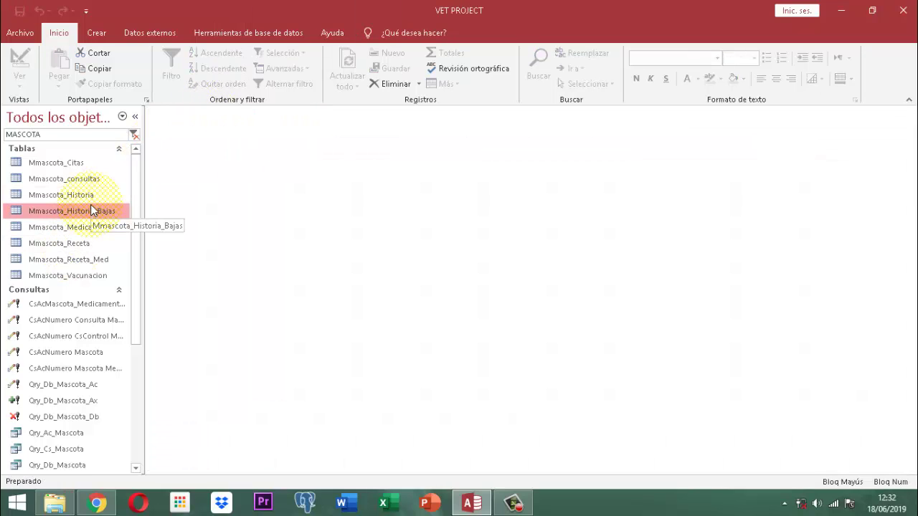
Open the Mmascota_Historia table, check which pet records it holds, and close it
{"action": "left_click", "coordinate": [60, 198]}
{"action": "double_click", "coordinate": [60, 198]}
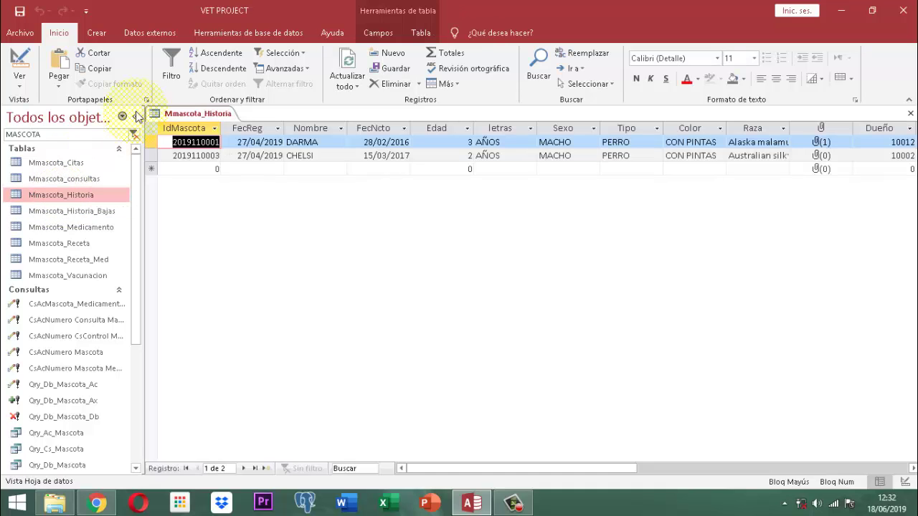
{"action": "right_click", "coordinate": [201, 121]}
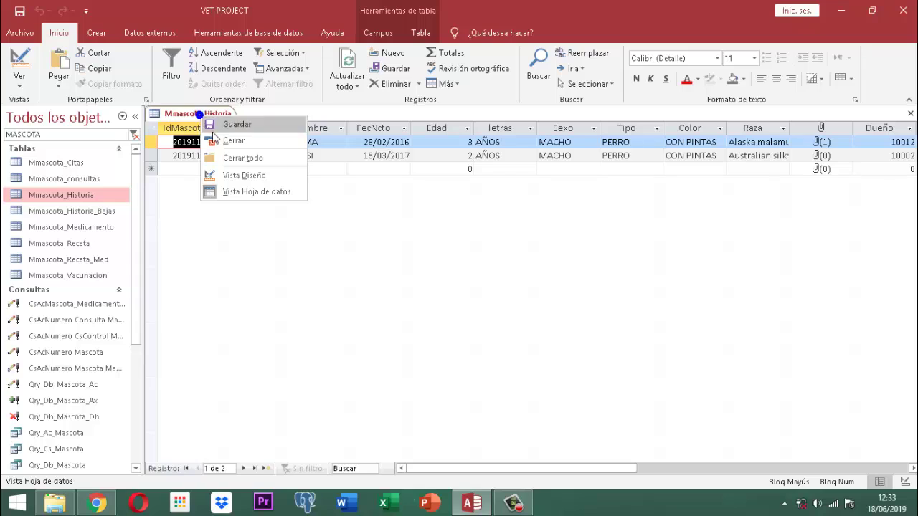
{"action": "left_click", "coordinate": [220, 139]}
Reopen the Mmascota_Historia_Bajas table, review the deregistered pets against the active histories, and close it
{"action": "left_click", "coordinate": [99, 212]}
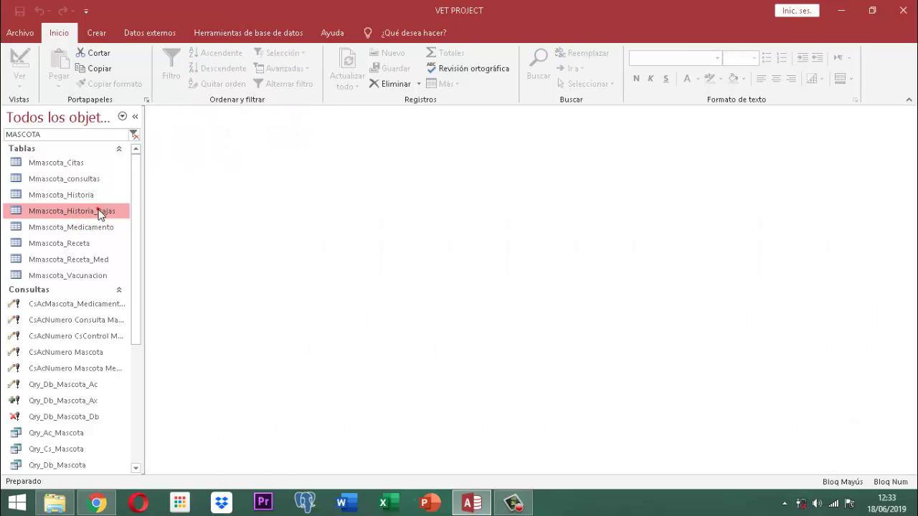
{"action": "double_click", "coordinate": [69, 210]}
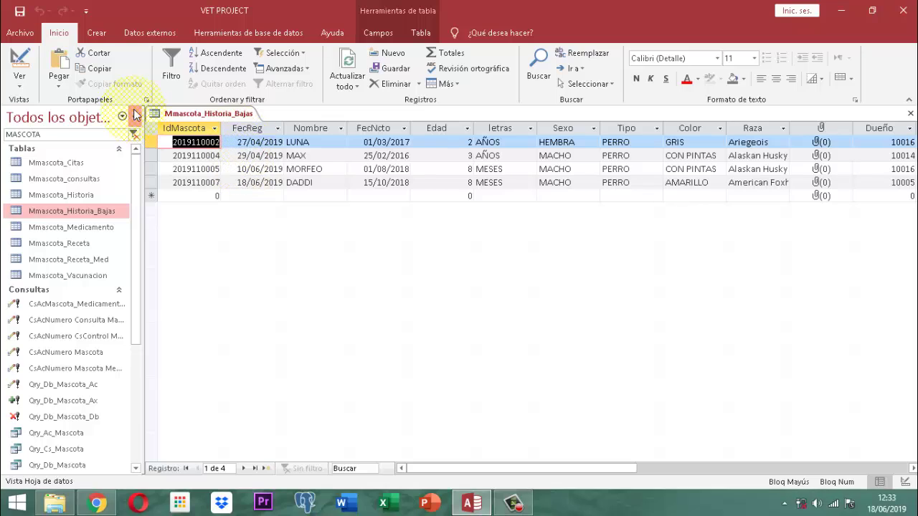
{"action": "right_click", "coordinate": [221, 112]}
{"action": "left_click", "coordinate": [258, 139]}
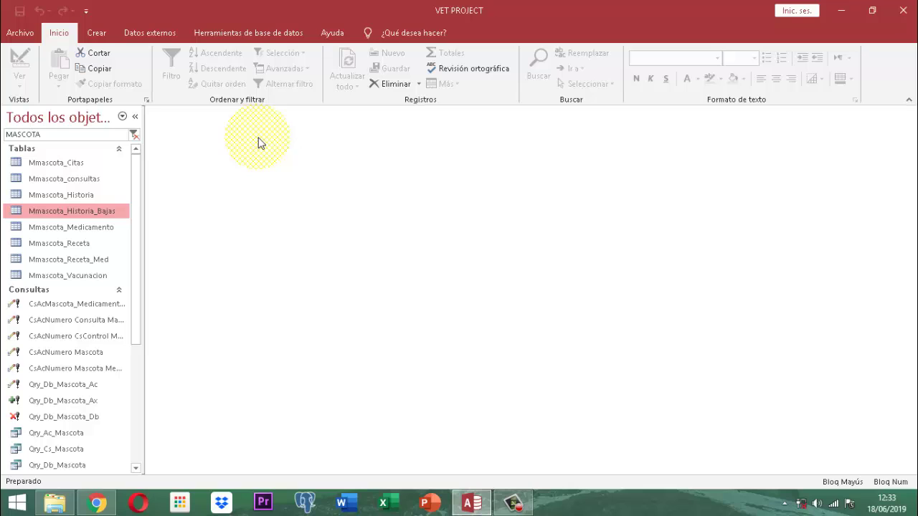
Go through the MASCOTA tables, queries and forms one by one in the object list, down to SbfFmQry_Cs_Mascota
{"action": "left_click", "coordinate": [64, 164]}
{"action": "key", "text": "Down"}
{"action": "key", "text": "Down"}
{"action": "key", "text": "Down"}
{"action": "key", "text": "Down"}
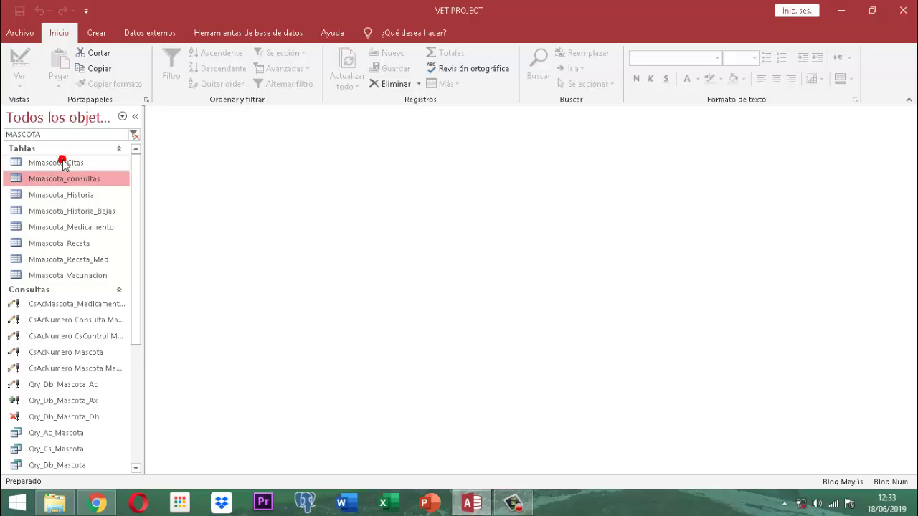
{"action": "key", "text": "Down"}
{"action": "key", "text": "Down"}
{"action": "key", "text": "Down"}
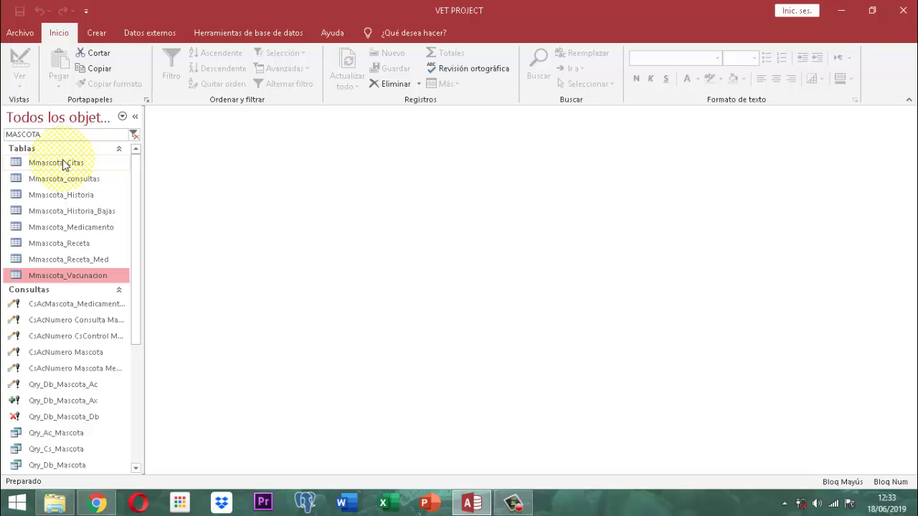
{"action": "key", "text": "Down"}
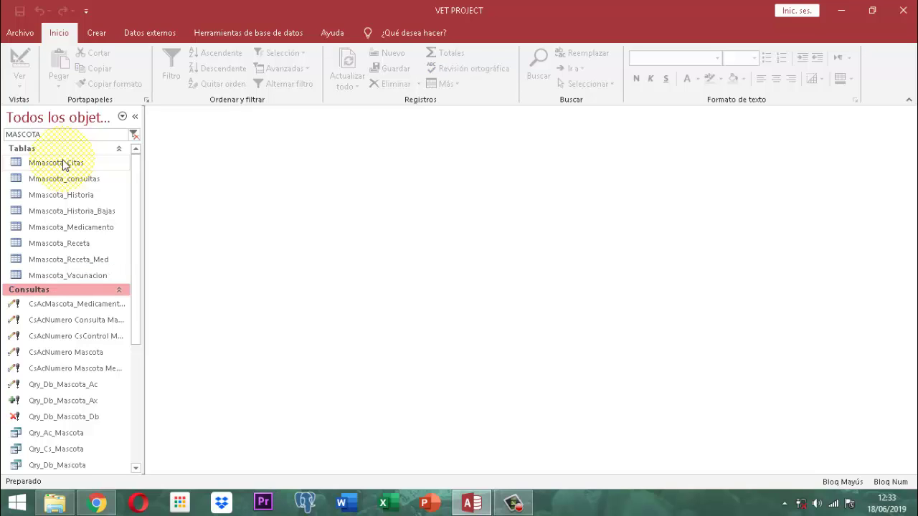
{"action": "key", "text": "Down"}
{"action": "key", "text": "Down"}
{"action": "key", "text": "Down"}
{"action": "key", "text": "Down"}
{"action": "key", "text": "Down"}
{"action": "key", "text": "Down"}
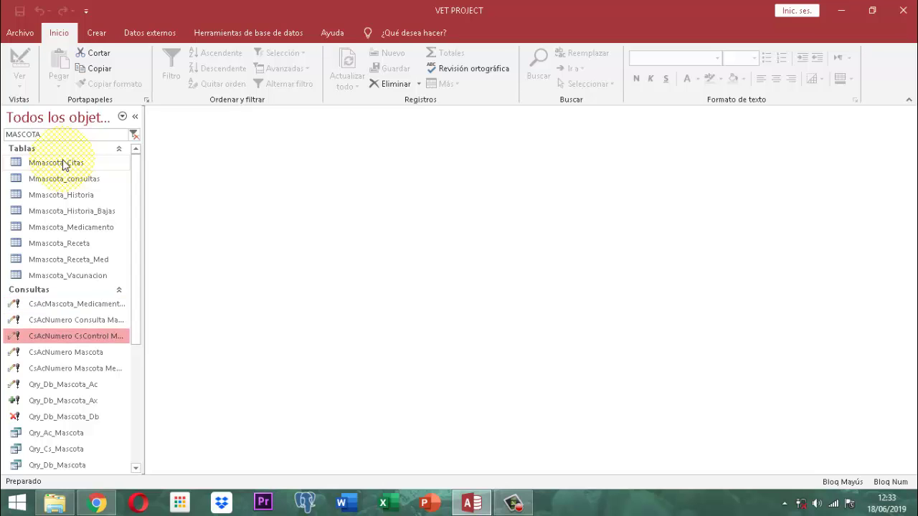
{"action": "key", "text": "Down"}
{"action": "key", "text": "Down"}
{"action": "key", "text": "Down"}
{"action": "key", "text": "Down"}
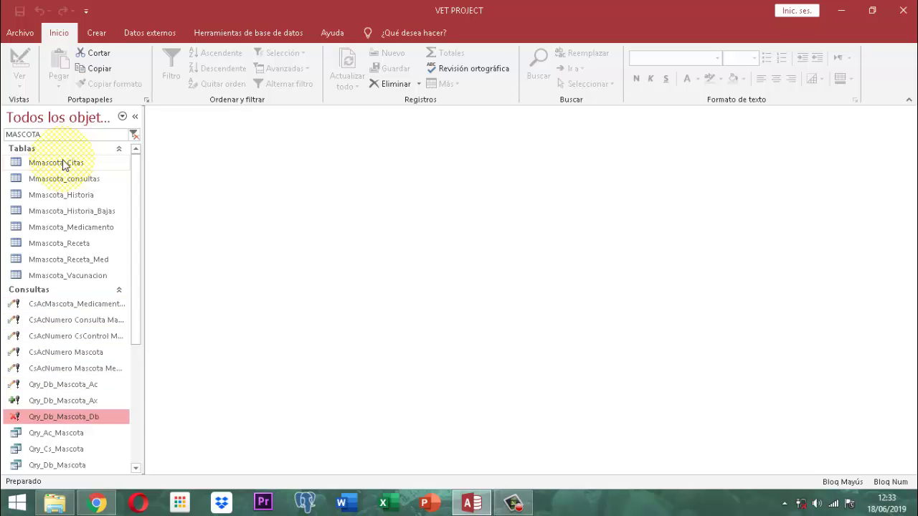
{"action": "key", "text": "Down"}
{"action": "key", "text": "Down"}
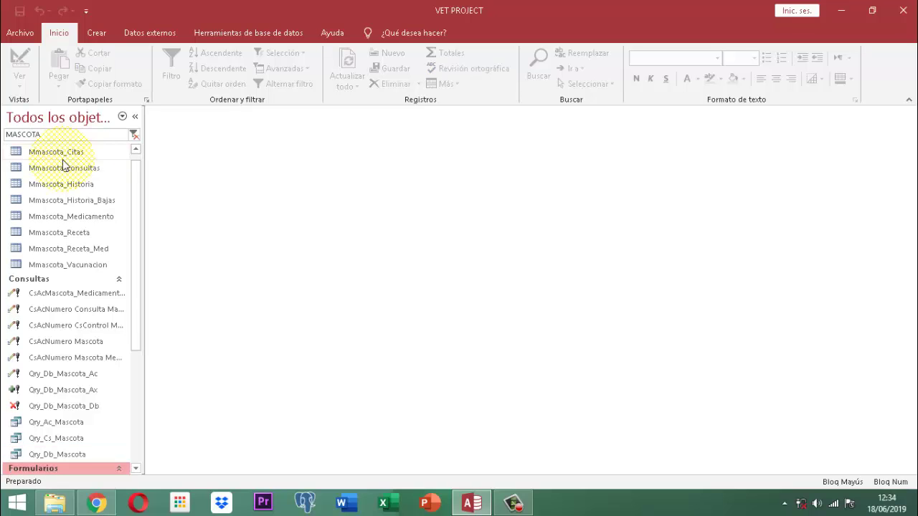
{"action": "key", "text": "Down"}
{"action": "key", "text": "Down"}
{"action": "key", "text": "Down"}
{"action": "key", "text": "Down"}
{"action": "key", "text": "Down"}
{"action": "key", "text": "Down"}
{"action": "key", "text": "Down"}
{"action": "key", "text": "Down"}
{"action": "key", "text": "Down"}
{"action": "key", "text": "Down"}
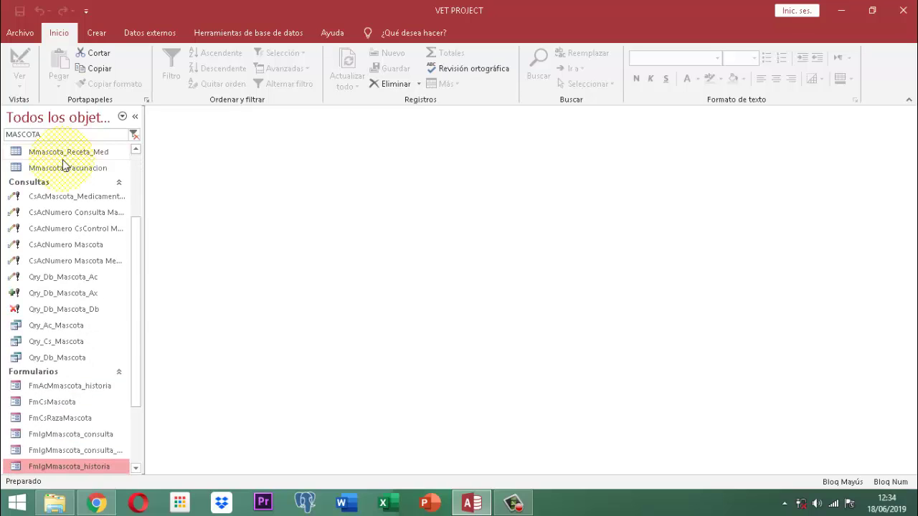
{"action": "key", "text": "Down"}
{"action": "key", "text": "Down"}
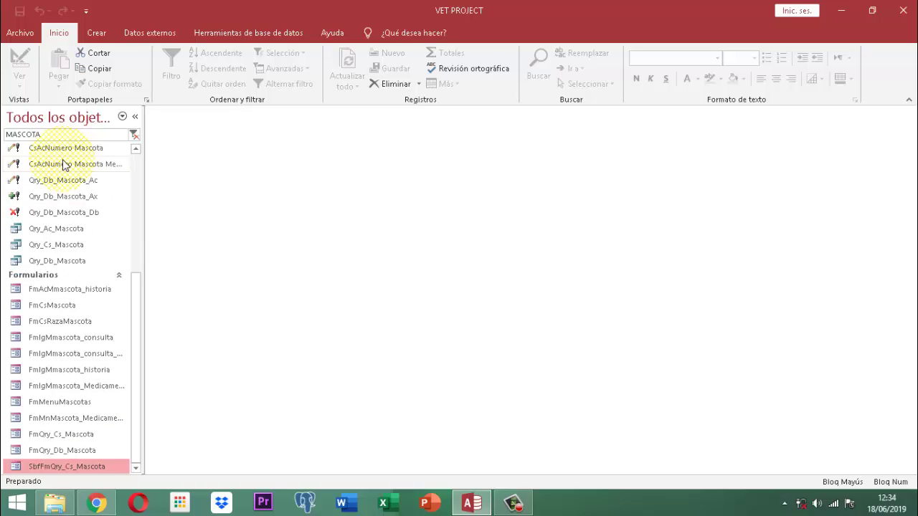
{"action": "key", "text": "Up"}
{"action": "key", "text": "Up"}
{"action": "key", "text": "Up"}
{"action": "key", "text": "Up"}
{"action": "key", "text": "Up"}
{"action": "key", "text": "Up"}
{"action": "key", "text": "Up"}
{"action": "key", "text": "Up"}
{"action": "key", "text": "Up"}
{"action": "key", "text": "Up"}
{"action": "key", "text": "Up"}
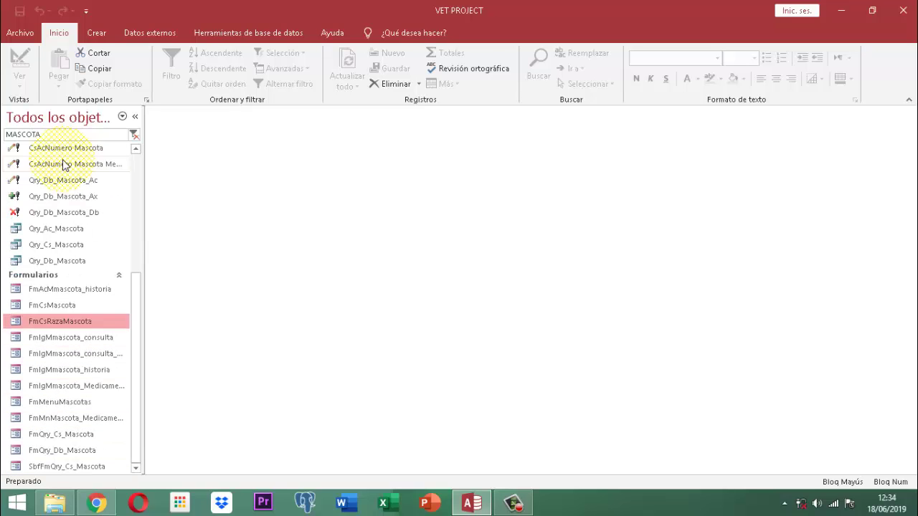
{"action": "key", "text": "Down"}
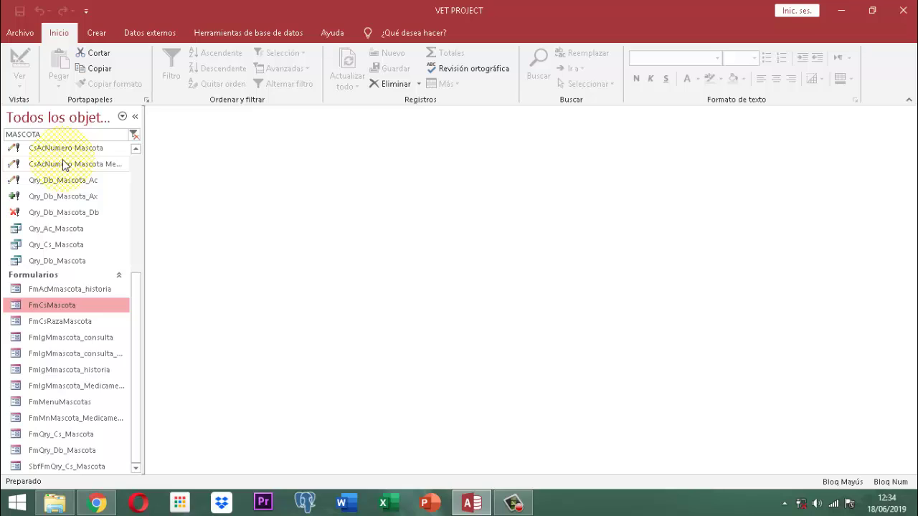
{"action": "key", "text": "Down"}
{"action": "key", "text": "Down"}
{"action": "key", "text": "Down"}
{"action": "key", "text": "Down"}
{"action": "key", "text": "Down"}
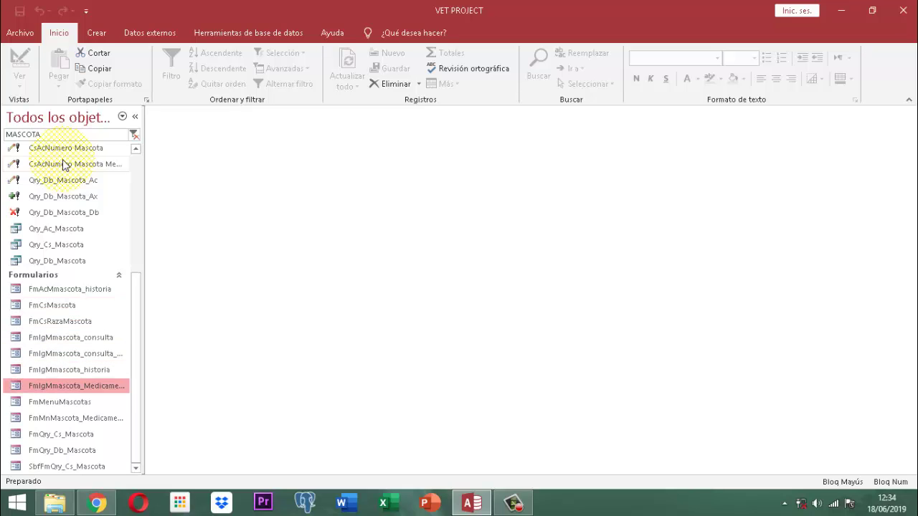
{"action": "key", "text": "Down"}
{"action": "key", "text": "Down"}
{"action": "key", "text": "Down"}
{"action": "key", "text": "Down"}
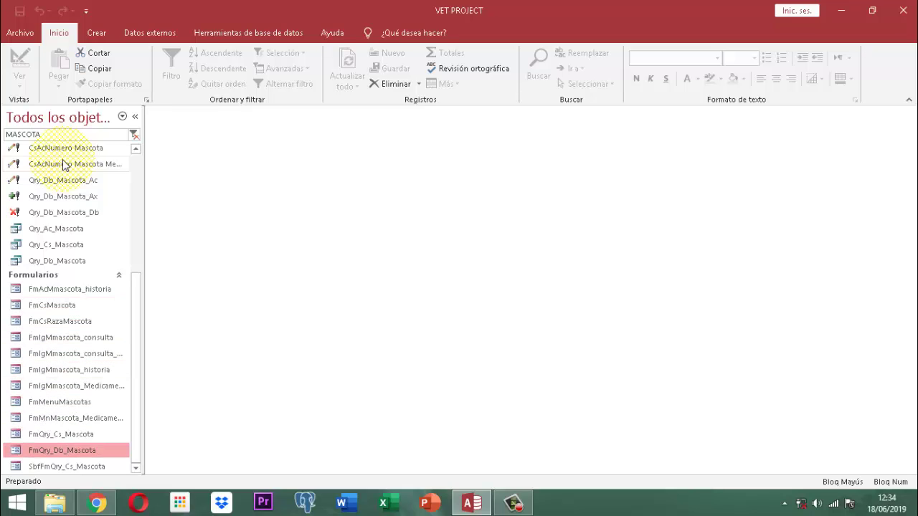
{"action": "key", "text": "Down"}
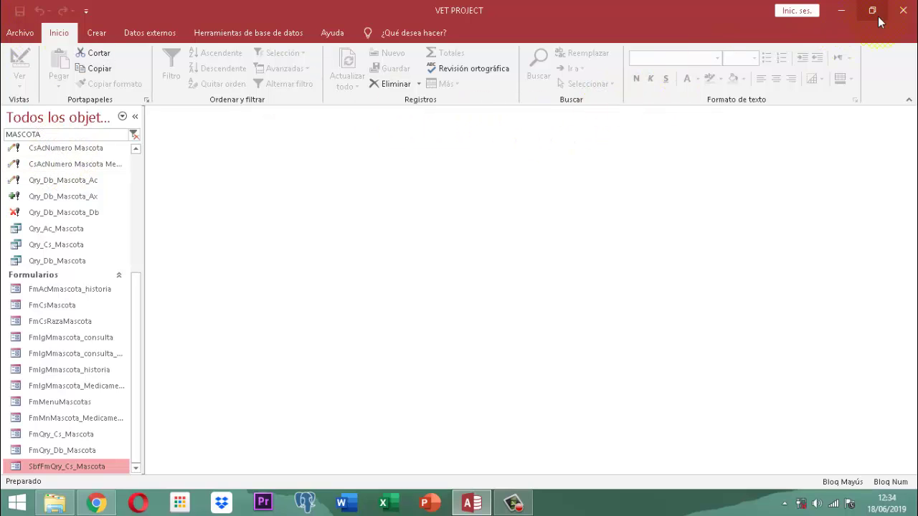
Close the VET PROJECT database and the vet project II folder window
{"action": "left_click", "coordinate": [902, 14]}
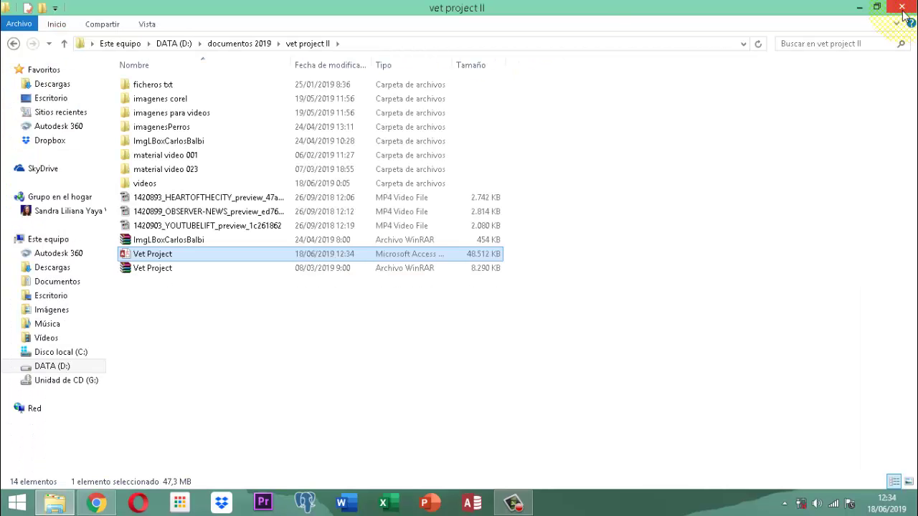
{"action": "left_click", "coordinate": [905, 8]}
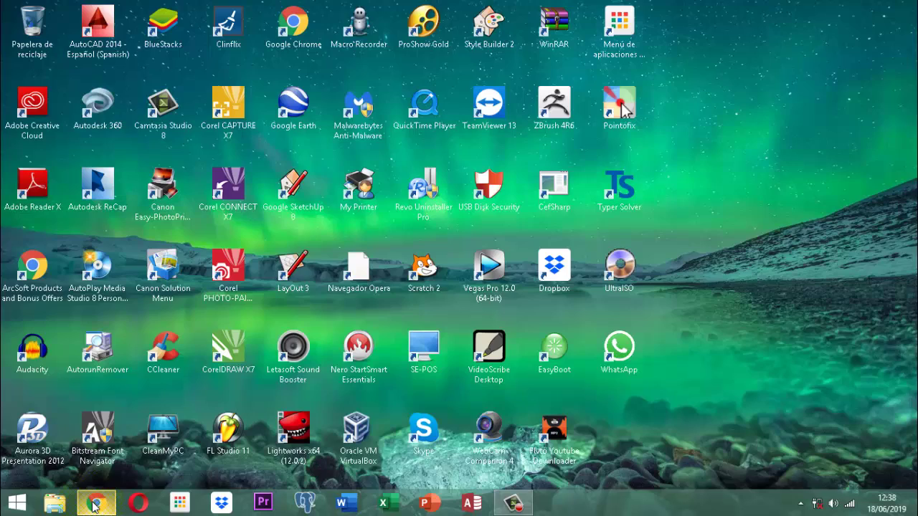
{"action": "left_click", "coordinate": [96, 504]}
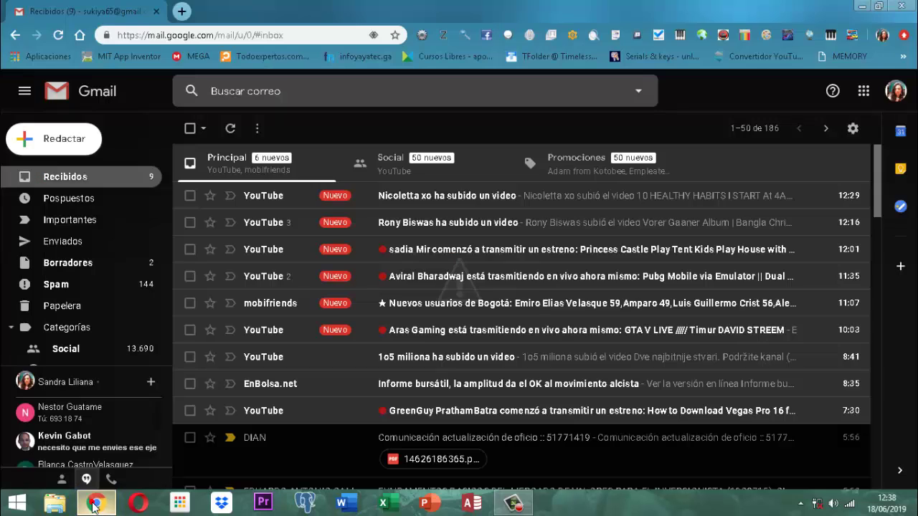
{"action": "left_click", "coordinate": [182, 11]}
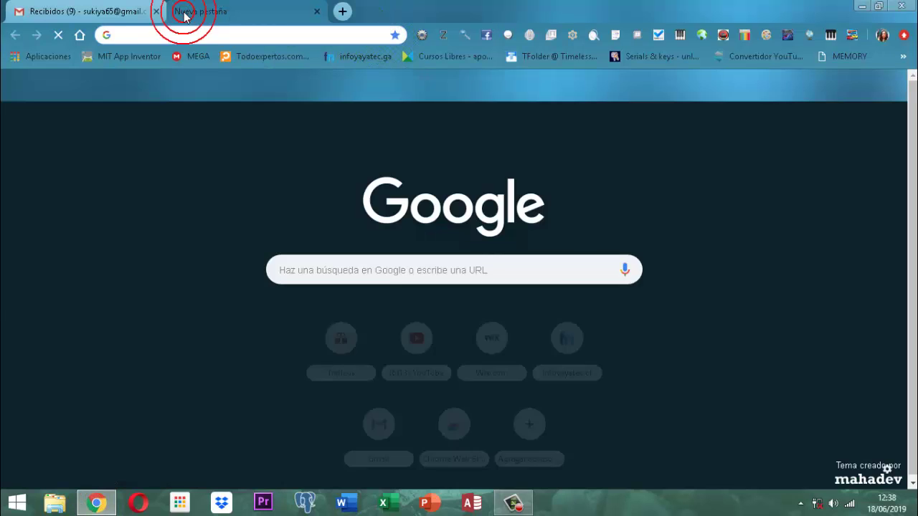
{"action": "type", "text": "WiWW.INFOYAYA"}
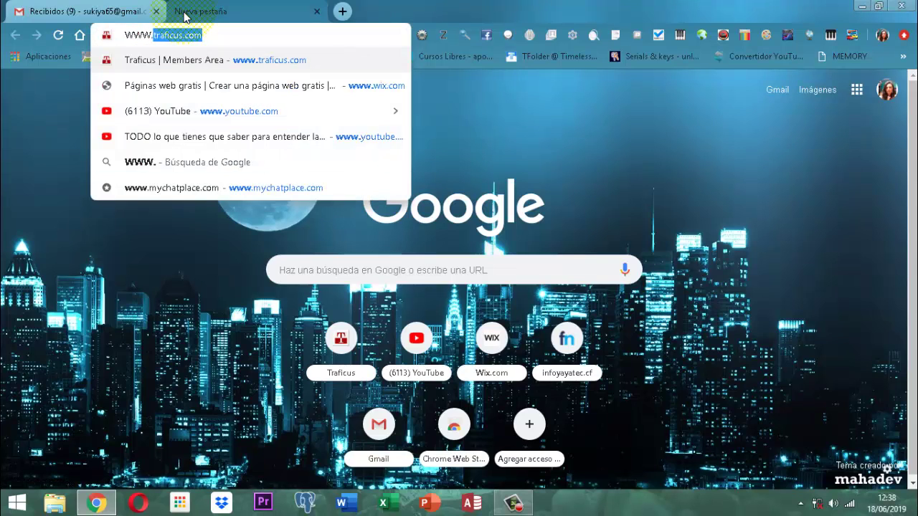
{"action": "type", "text": "TEC.CF"}
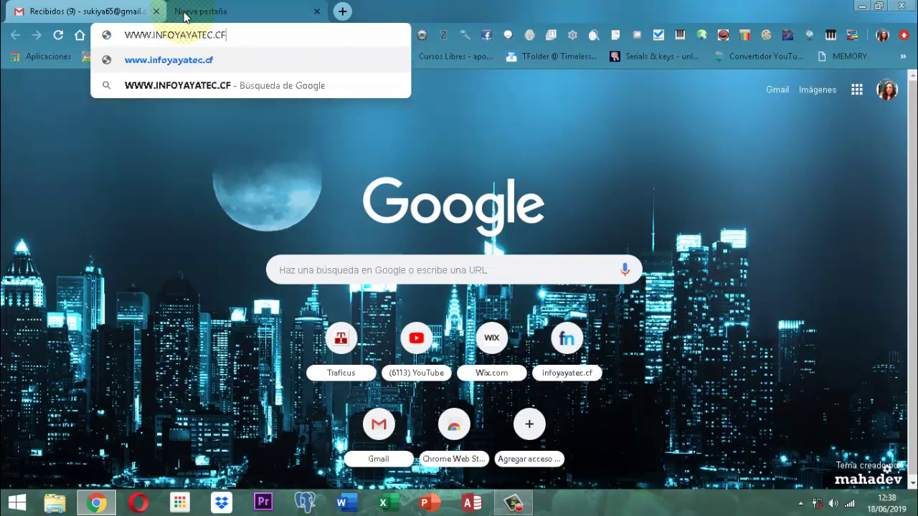
{"action": "key", "text": "Return"}
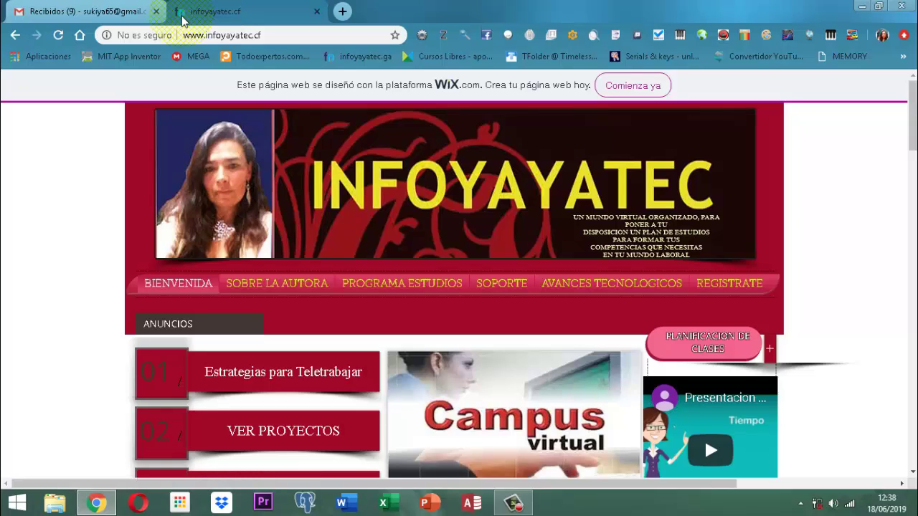
Find the DOCX document below the TecnoAgro description on the Infoyayatec home page and open it
{"action": "scroll", "coordinate": [424, 119], "scroll_direction": "down", "scroll_amount": 5}
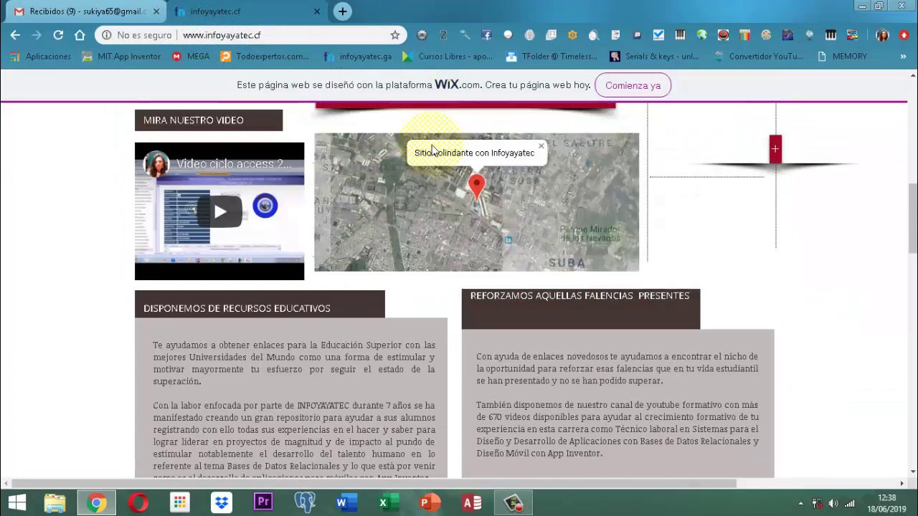
{"action": "scroll", "coordinate": [438, 158], "scroll_direction": "down", "scroll_amount": 12}
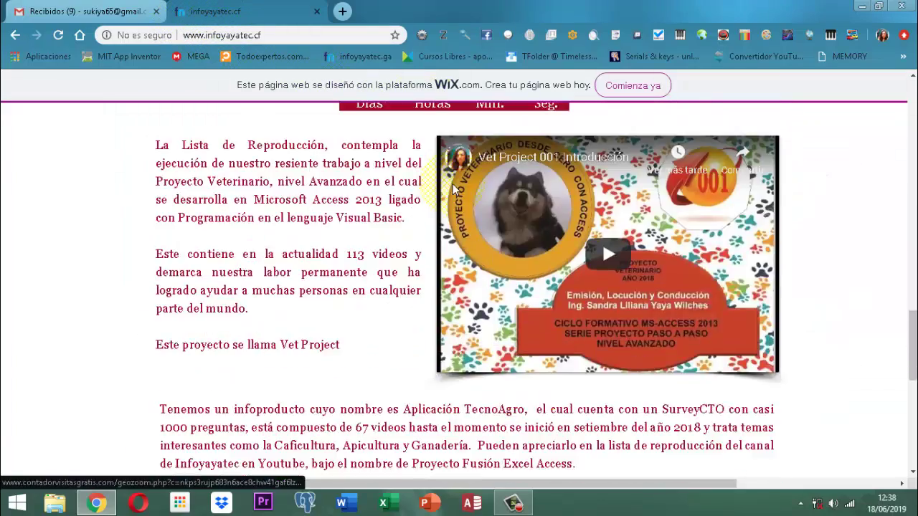
{"action": "scroll", "coordinate": [452, 184], "scroll_direction": "down", "scroll_amount": 3}
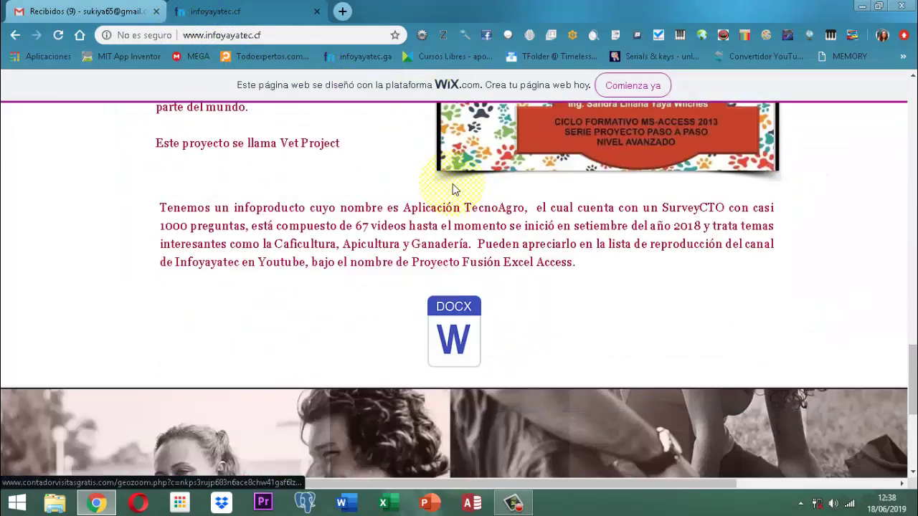
{"action": "left_click", "coordinate": [467, 330]}
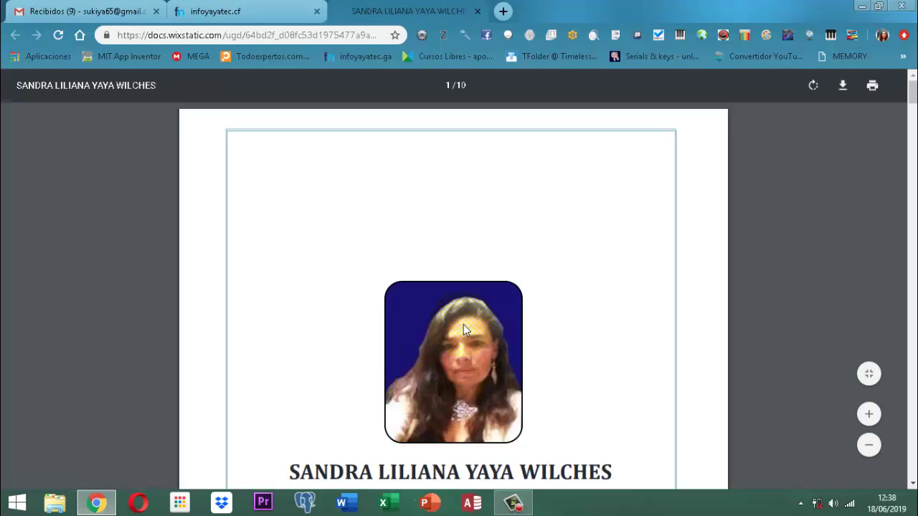
Read through the author's résumé from the cover page to the GESTION OPERATIVA Y ADMINISTRATIVA work experience
{"action": "scroll", "coordinate": [533, 352], "scroll_direction": "down", "scroll_amount": 4}
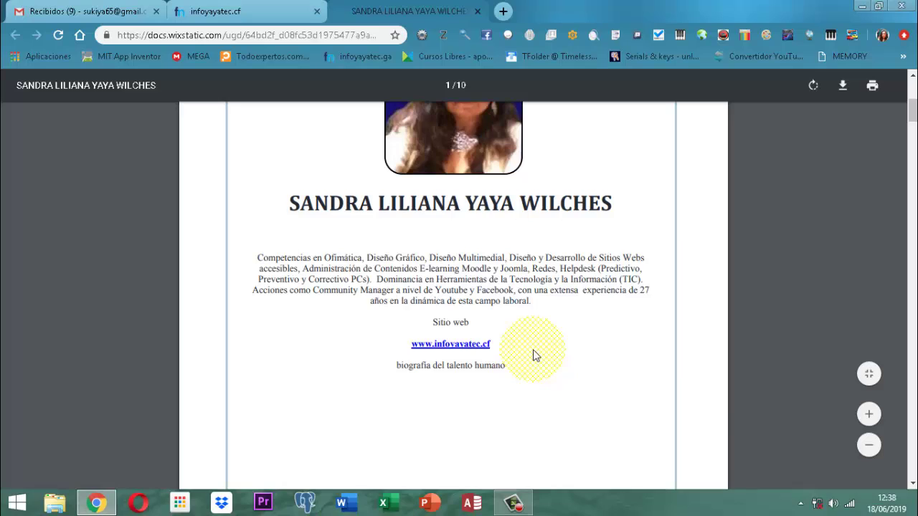
{"action": "scroll", "coordinate": [534, 355], "scroll_direction": "down", "scroll_amount": 6}
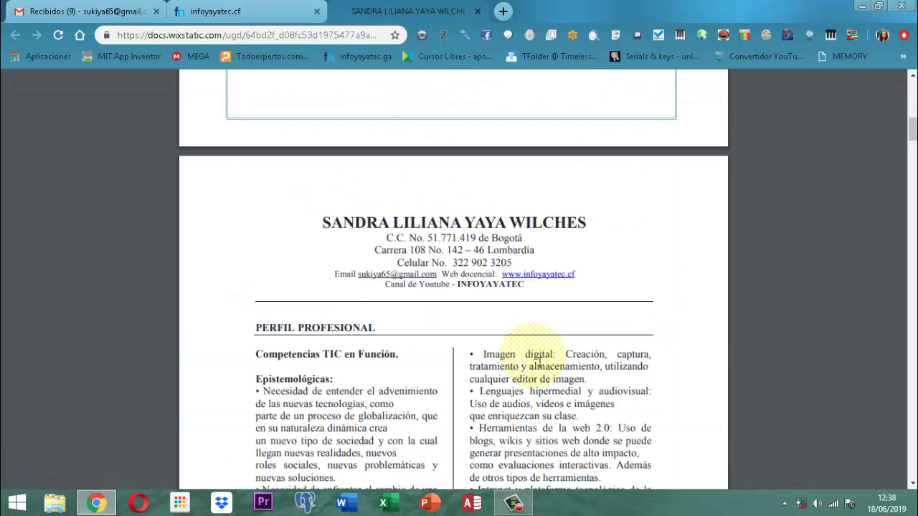
{"action": "scroll", "coordinate": [538, 362], "scroll_direction": "down", "scroll_amount": 12}
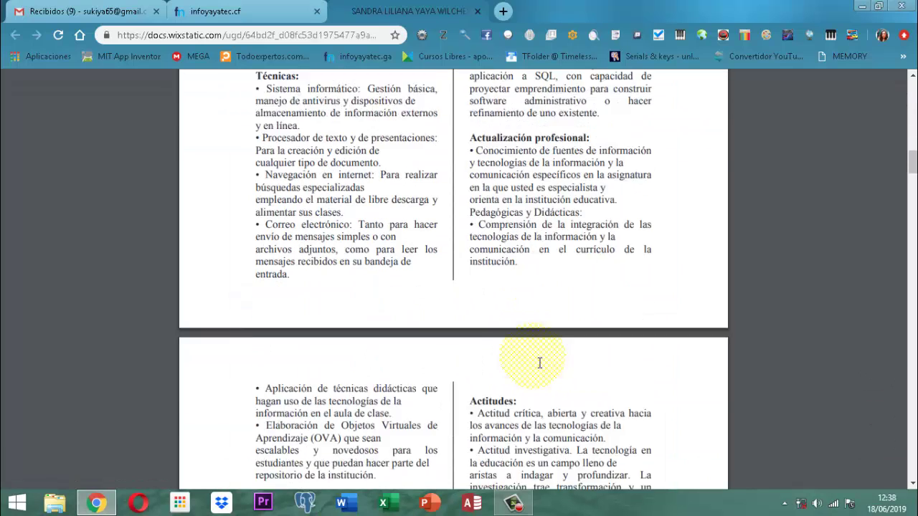
{"action": "scroll", "coordinate": [538, 362], "scroll_direction": "down", "scroll_amount": 2}
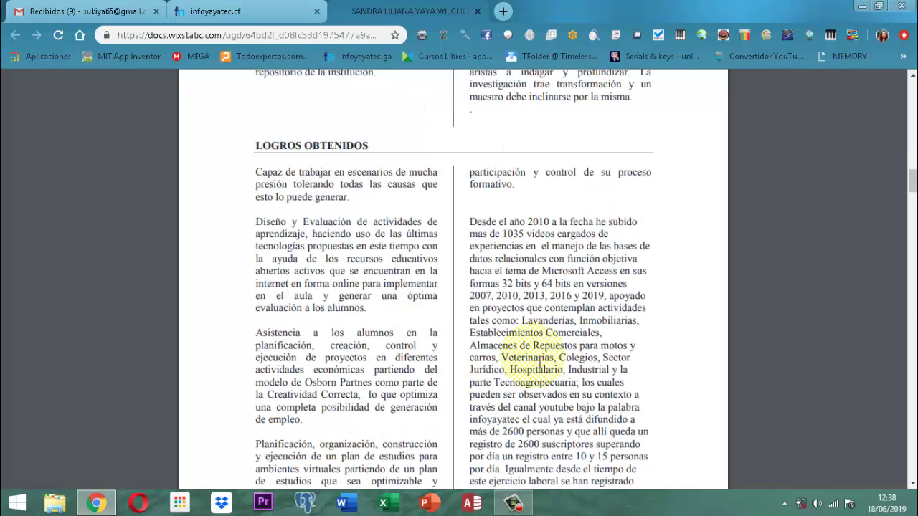
{"action": "scroll", "coordinate": [539, 363], "scroll_direction": "down", "scroll_amount": 8}
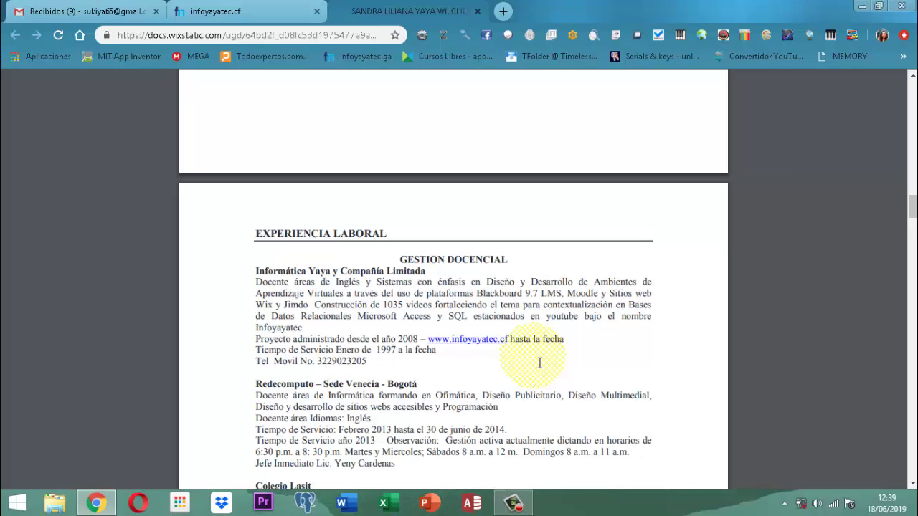
{"action": "scroll", "coordinate": [539, 363], "scroll_direction": "down", "scroll_amount": 11}
{"action": "scroll", "coordinate": [539, 362], "scroll_direction": "down", "scroll_amount": 5}
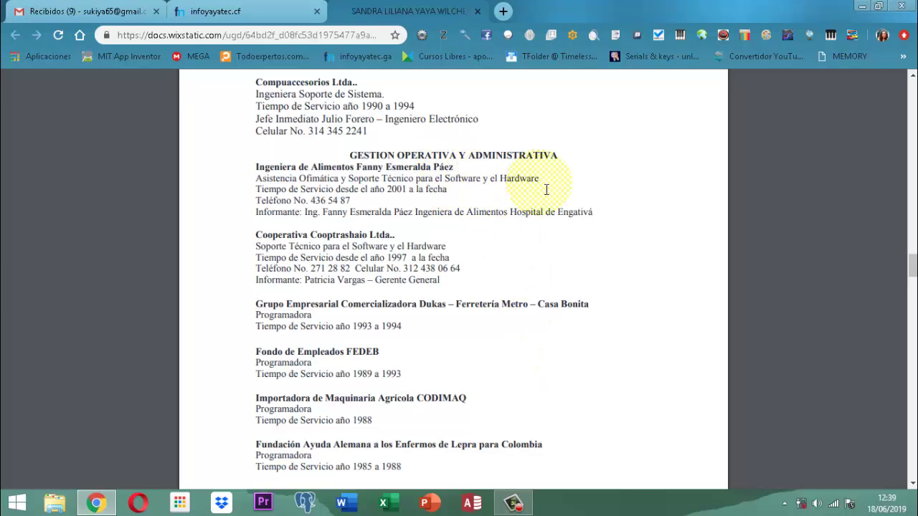
Examine the résumé's international software development, FORMACIÓN ACADÉMICA and SENA Ciencias de la Informática sections
{"action": "scroll", "coordinate": [573, 188], "scroll_direction": "down", "scroll_amount": 4}
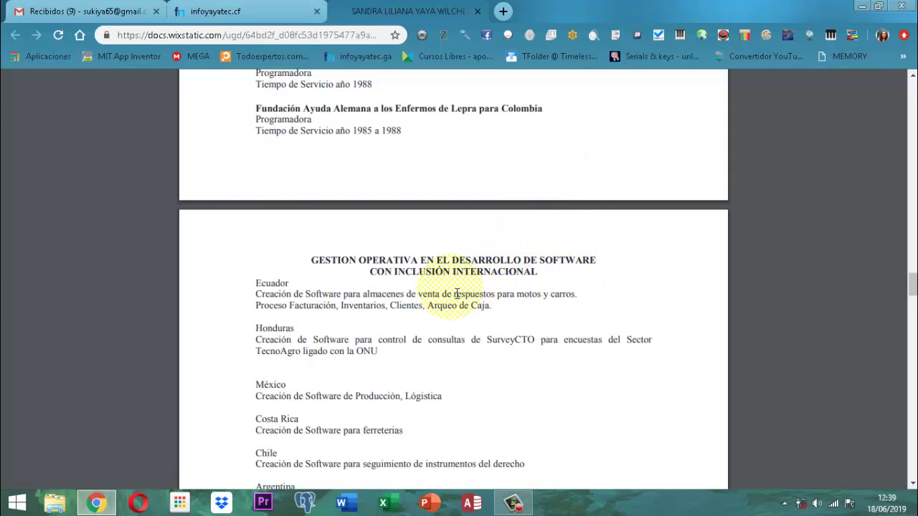
{"action": "scroll", "coordinate": [574, 301], "scroll_direction": "down", "scroll_amount": 4}
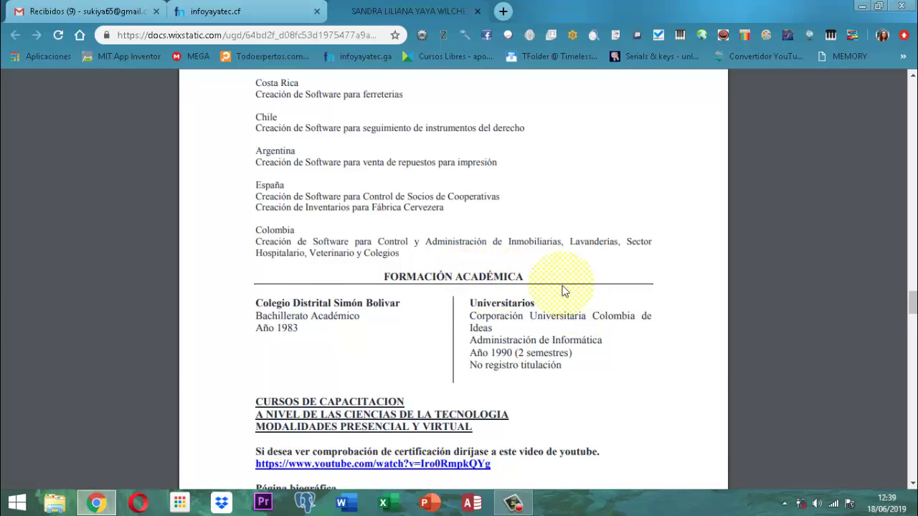
{"action": "scroll", "coordinate": [564, 294], "scroll_direction": "down", "scroll_amount": 3}
{"action": "scroll", "coordinate": [502, 269], "scroll_direction": "down", "scroll_amount": 3}
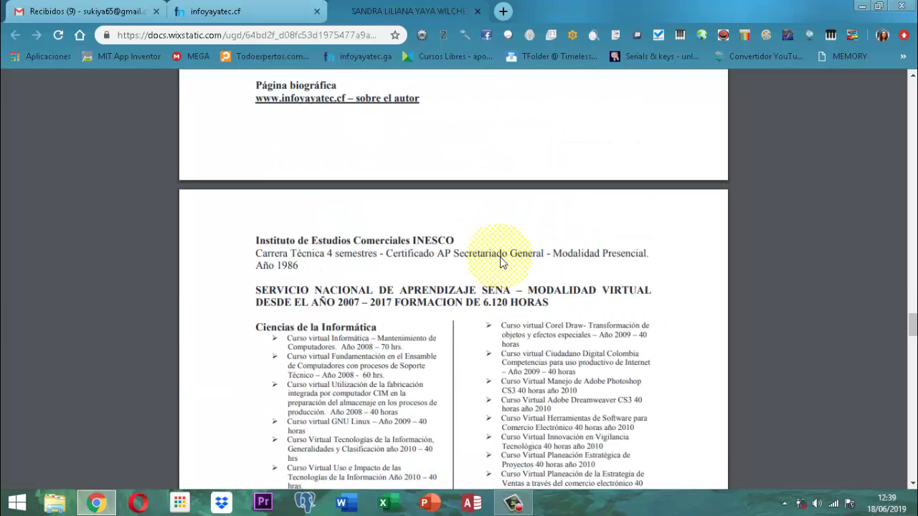
{"action": "scroll", "coordinate": [474, 236], "scroll_direction": "down", "scroll_amount": 3}
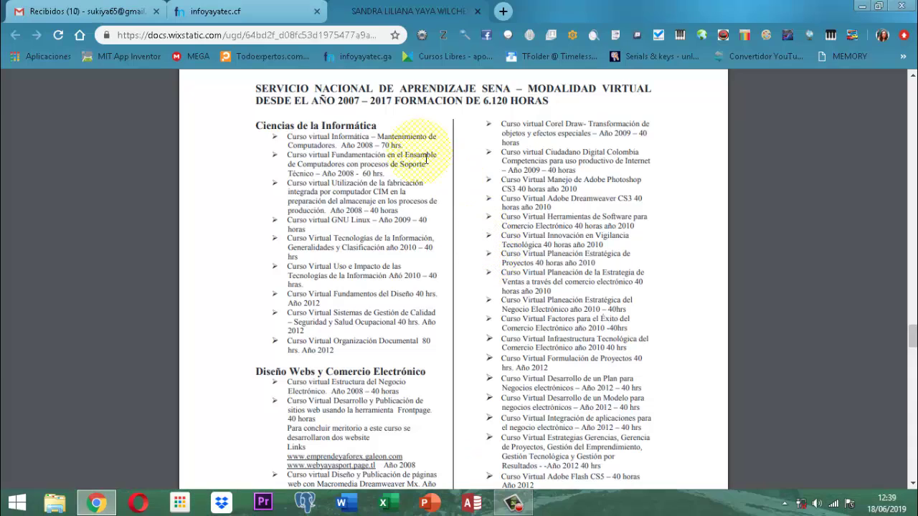
{"action": "mouse_move", "coordinate": [441, 154]}
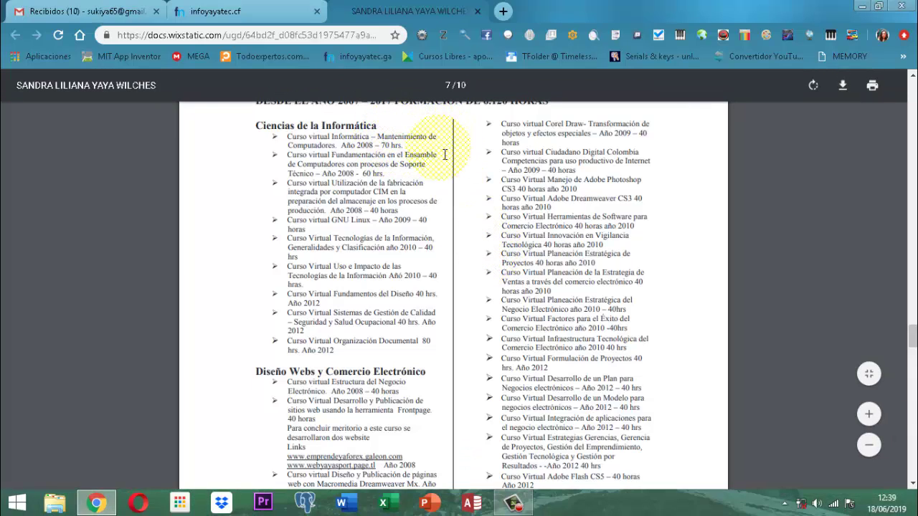
{"action": "scroll", "coordinate": [568, 172], "scroll_direction": "up", "scroll_amount": 2}
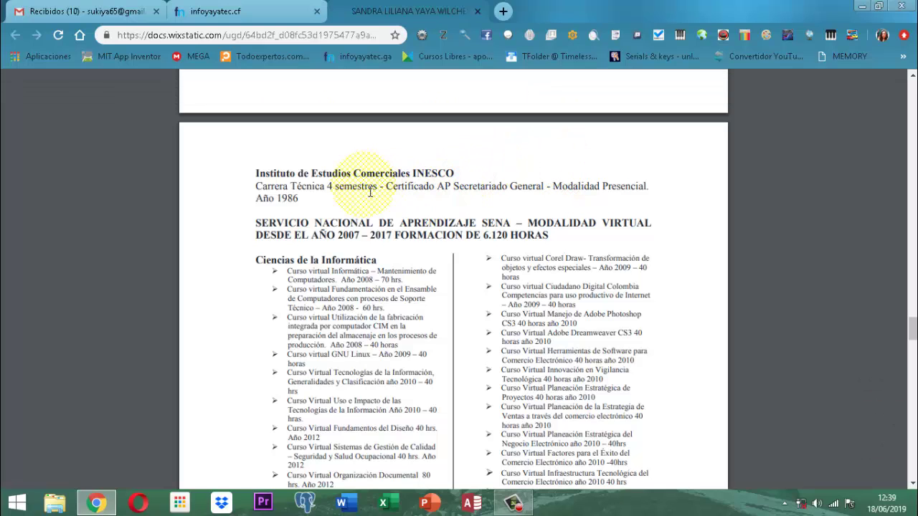
{"action": "scroll", "coordinate": [370, 192], "scroll_direction": "down", "scroll_amount": 1}
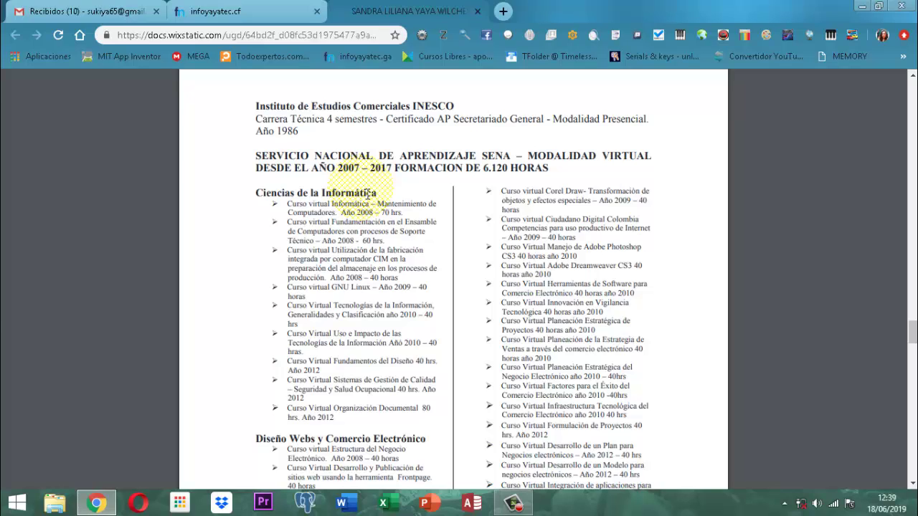
{"action": "scroll", "coordinate": [367, 193], "scroll_direction": "down", "scroll_amount": 2}
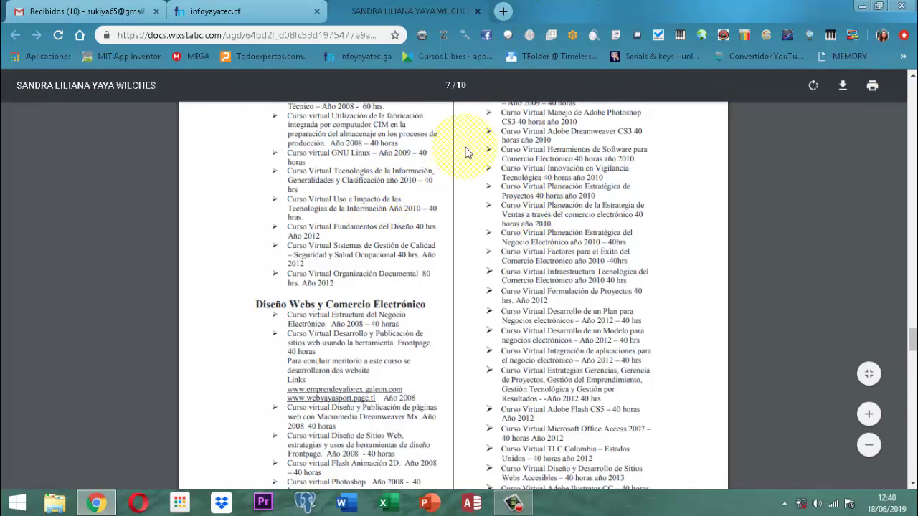
Read the rest of the résumé, from the Diseño Webs y Comercio Electrónico courses through English, MOOC and CONOCIMIENTOS INFORMATICOS to REFERENCIAS PERSONALES
{"action": "scroll", "coordinate": [471, 162], "scroll_direction": "down", "scroll_amount": 2}
{"action": "scroll", "coordinate": [487, 188], "scroll_direction": "down", "scroll_amount": 5}
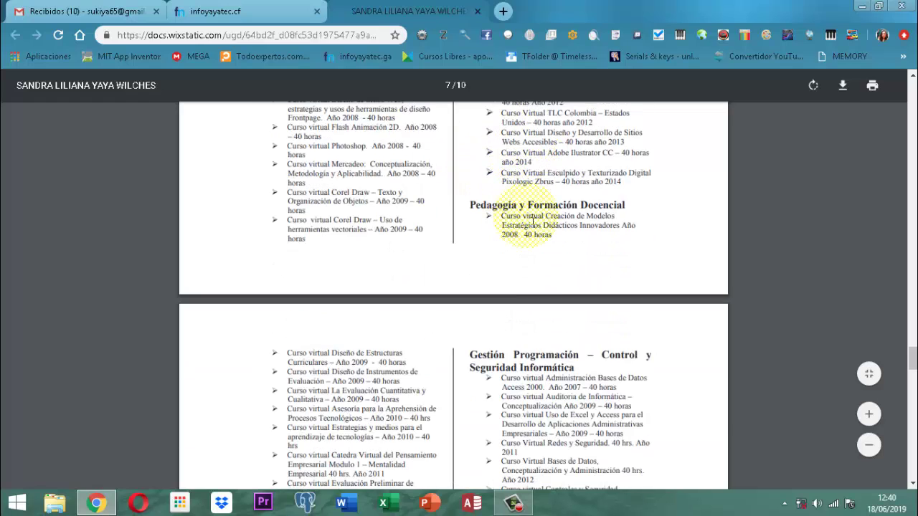
{"action": "scroll", "coordinate": [532, 223], "scroll_direction": "down", "scroll_amount": 2}
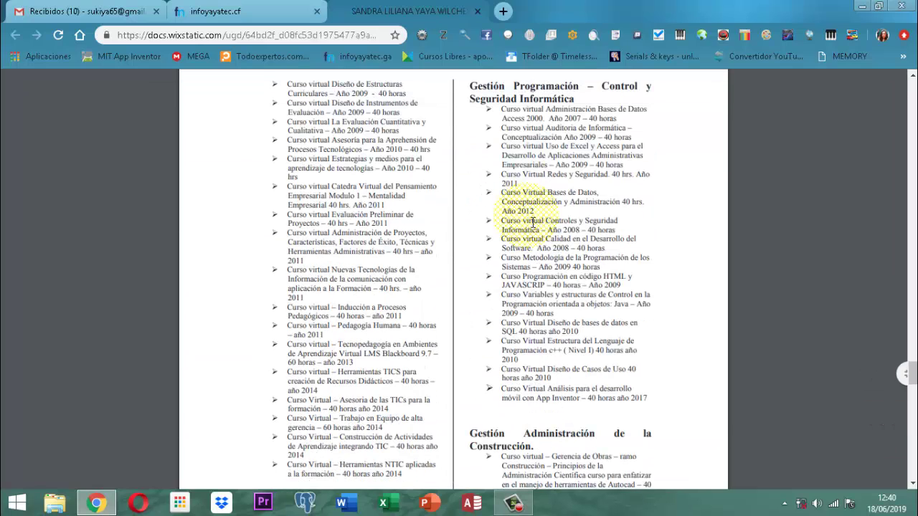
{"action": "scroll", "coordinate": [532, 223], "scroll_direction": "down", "scroll_amount": 3}
{"action": "scroll", "coordinate": [532, 222], "scroll_direction": "down", "scroll_amount": 4}
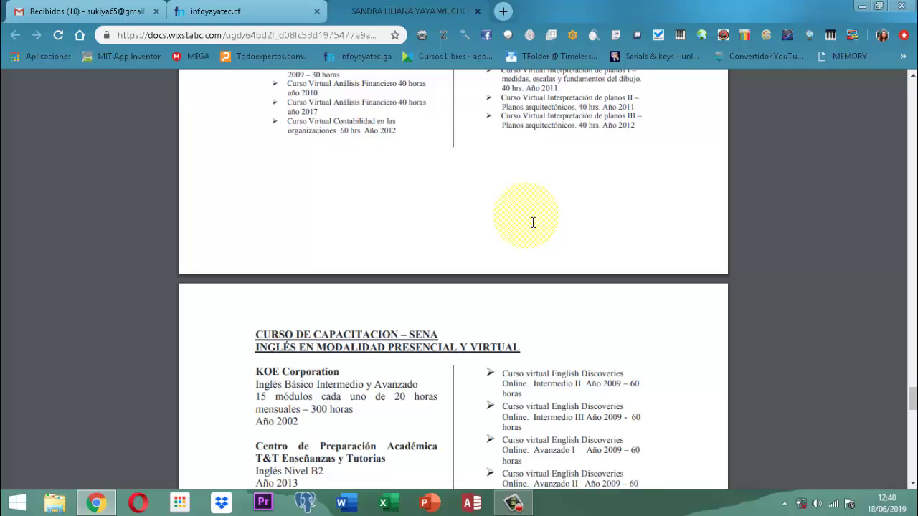
{"action": "scroll", "coordinate": [533, 223], "scroll_direction": "down", "scroll_amount": 1}
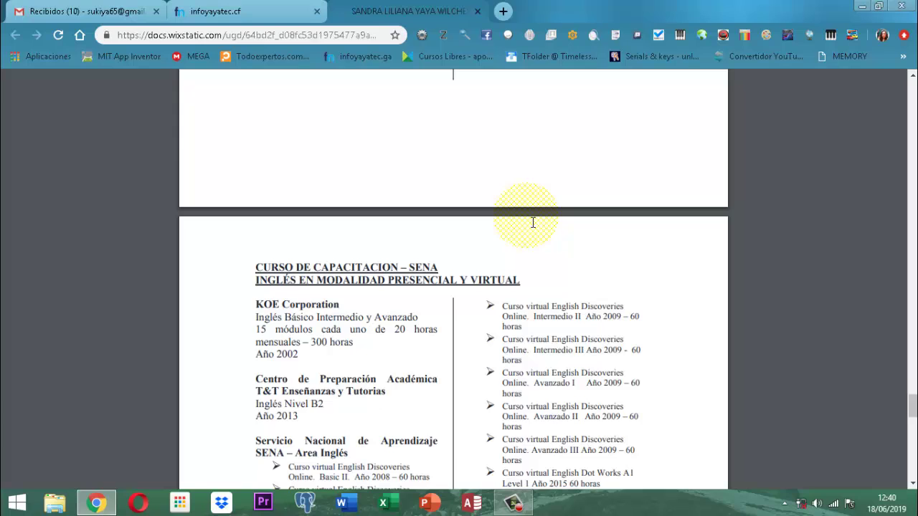
{"action": "scroll", "coordinate": [533, 223], "scroll_direction": "down", "scroll_amount": 2}
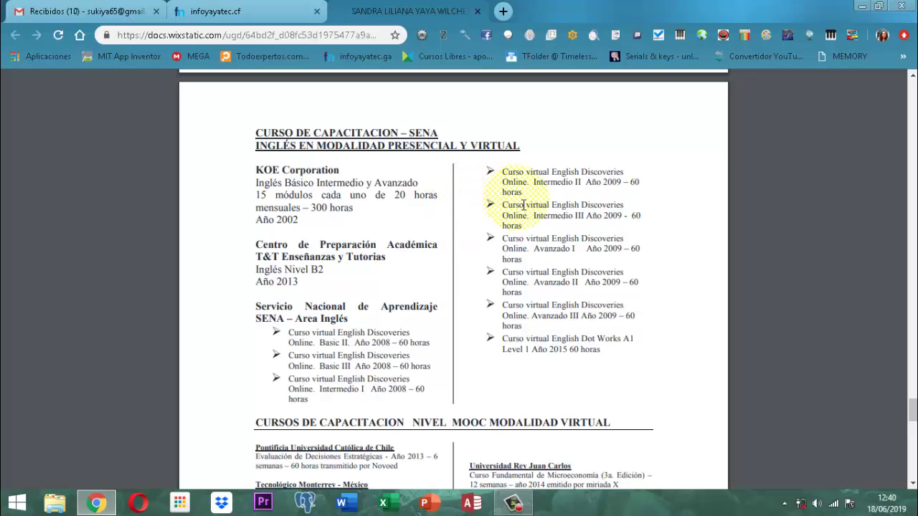
{"action": "scroll", "coordinate": [516, 244], "scroll_direction": "down", "scroll_amount": 2}
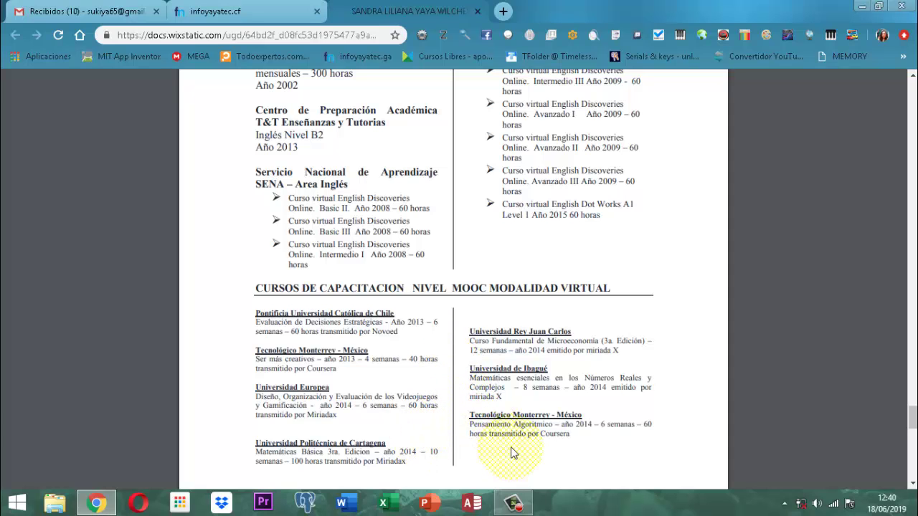
{"action": "scroll", "coordinate": [494, 275], "scroll_direction": "down", "scroll_amount": 3}
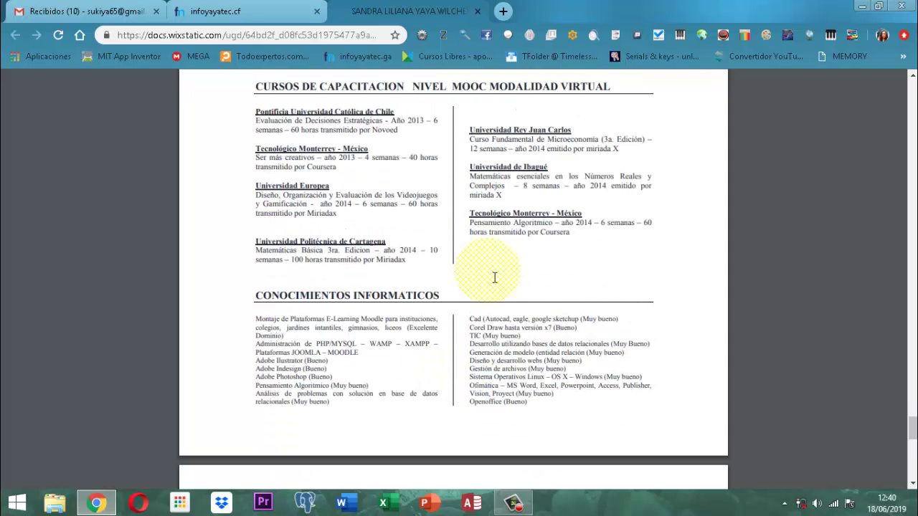
{"action": "scroll", "coordinate": [494, 277], "scroll_direction": "down", "scroll_amount": 5}
{"action": "scroll", "coordinate": [494, 282], "scroll_direction": "down", "scroll_amount": 3}
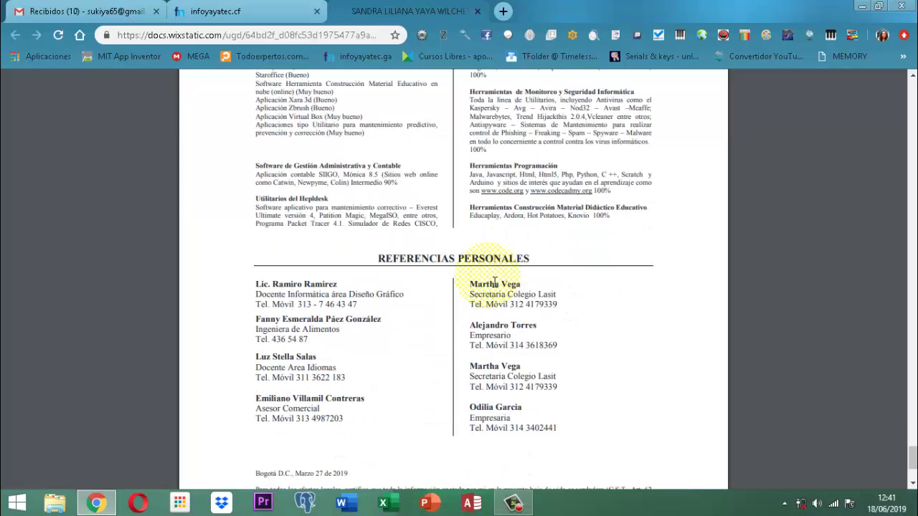
{"action": "scroll", "coordinate": [494, 281], "scroll_direction": "down", "scroll_amount": 3}
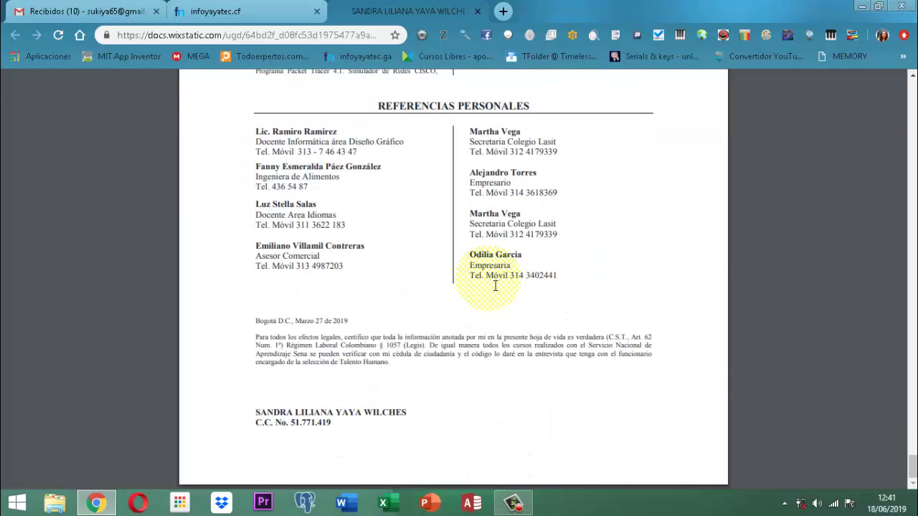
Return to the résumé's cover page and close the document
{"action": "scroll", "coordinate": [550, 342], "scroll_direction": "up", "scroll_amount": 10}
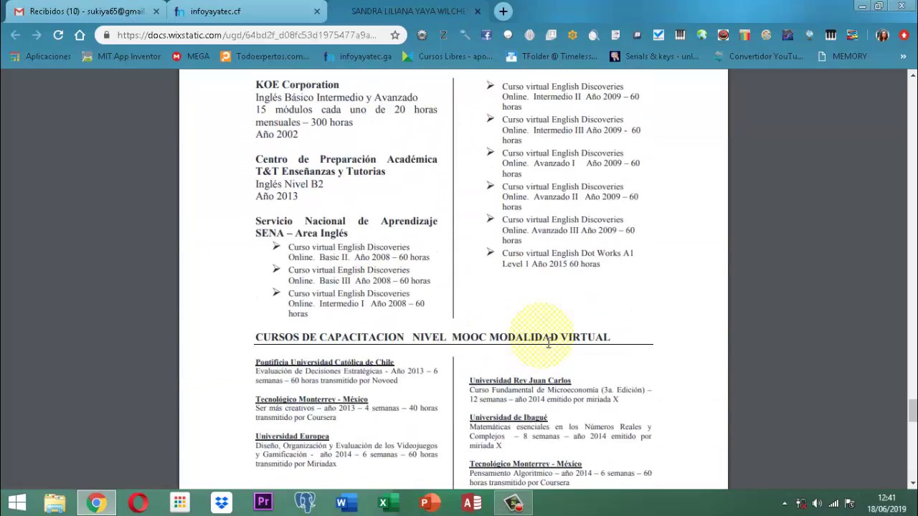
{"action": "scroll", "coordinate": [549, 342], "scroll_direction": "up", "scroll_amount": 15}
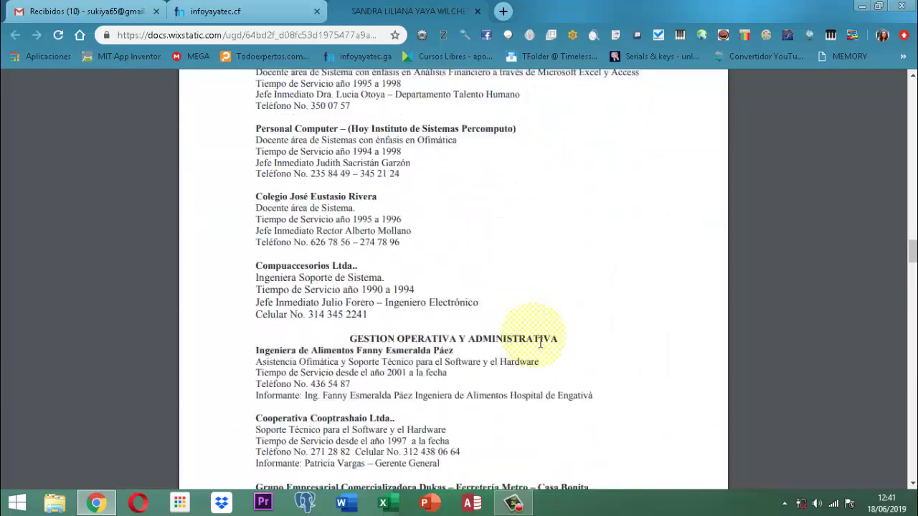
{"action": "scroll", "coordinate": [541, 343], "scroll_direction": "up", "scroll_amount": 20}
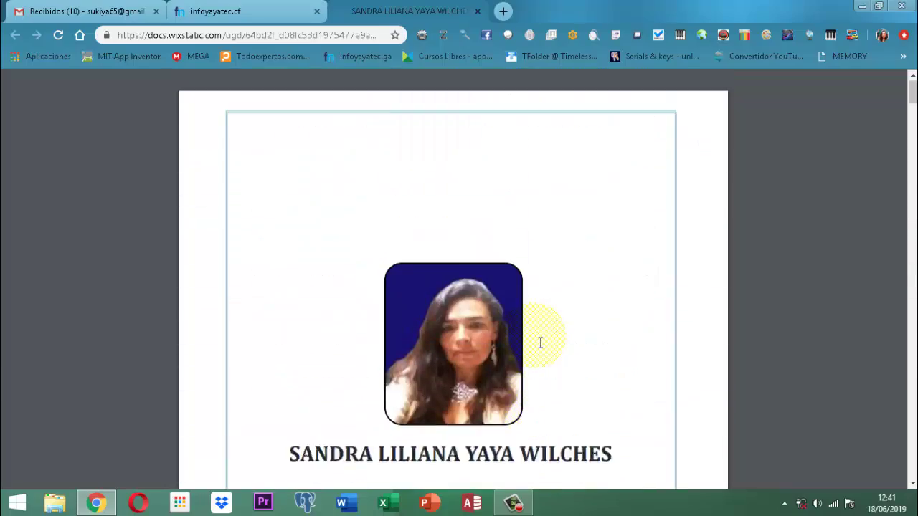
{"action": "scroll", "coordinate": [540, 343], "scroll_direction": "up", "scroll_amount": 2}
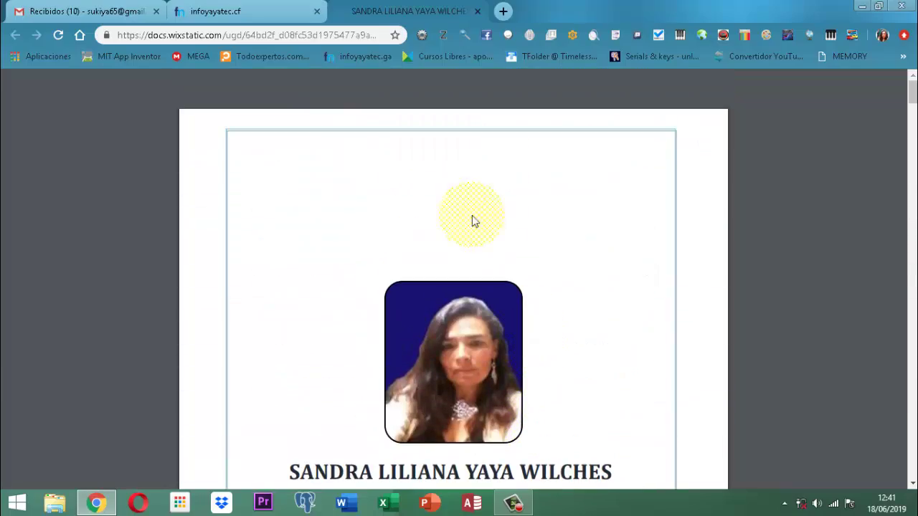
{"action": "left_click", "coordinate": [478, 11]}
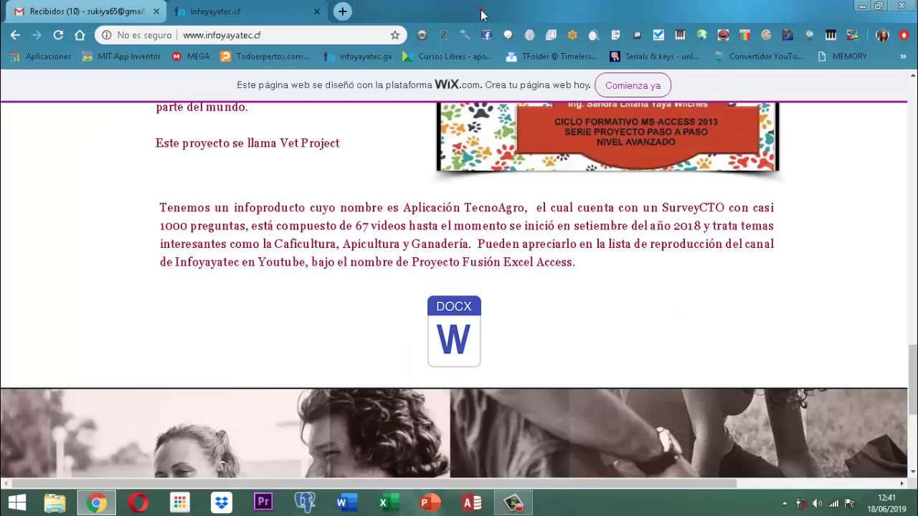
Close the Infoyayatec website and minimize the browser window to show the desktop
{"action": "left_click", "coordinate": [318, 12]}
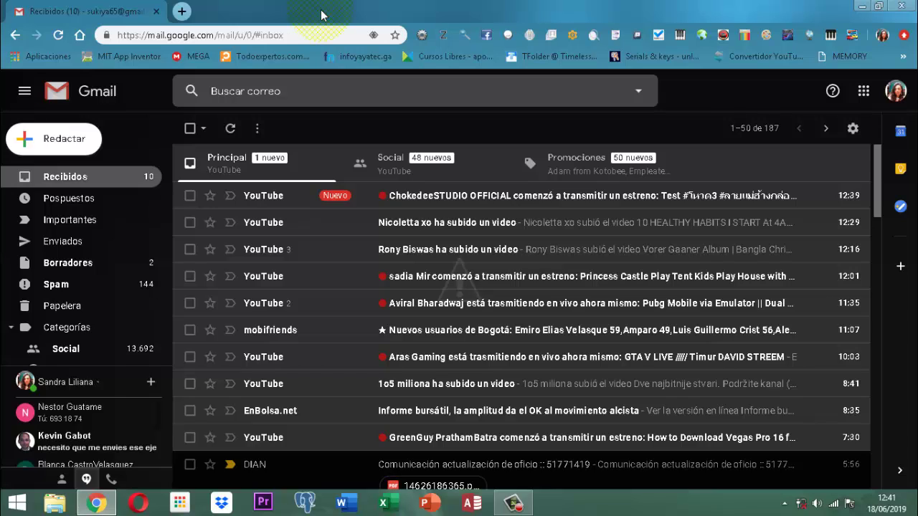
{"action": "mouse_move", "coordinate": [910, 3]}
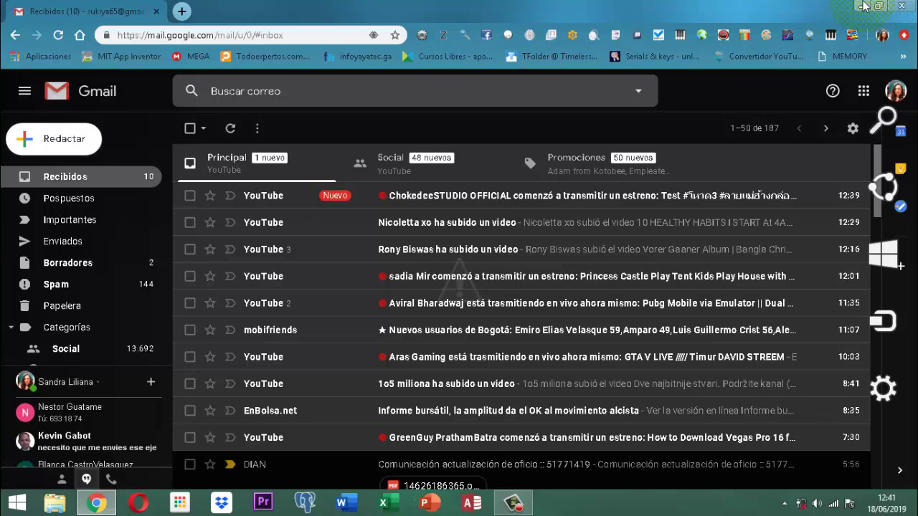
{"action": "left_click", "coordinate": [862, 6]}
{"action": "left_click", "coordinate": [804, 195]}
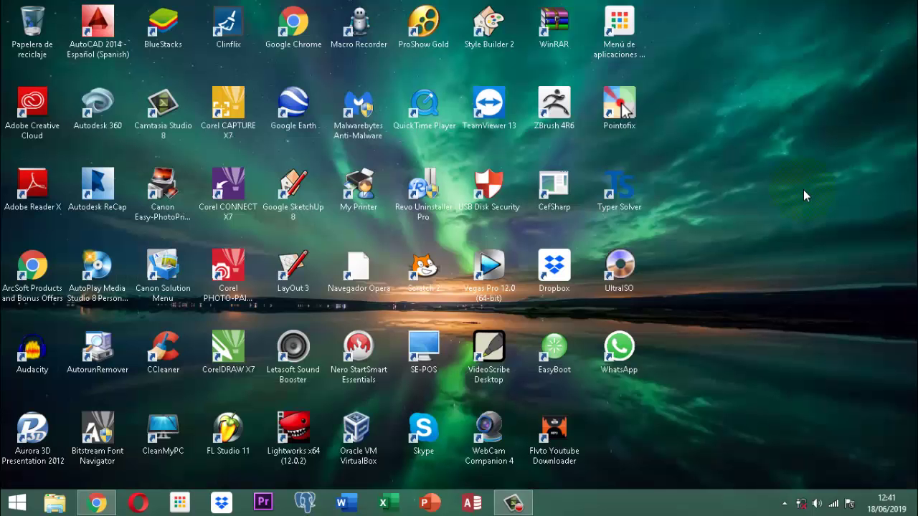